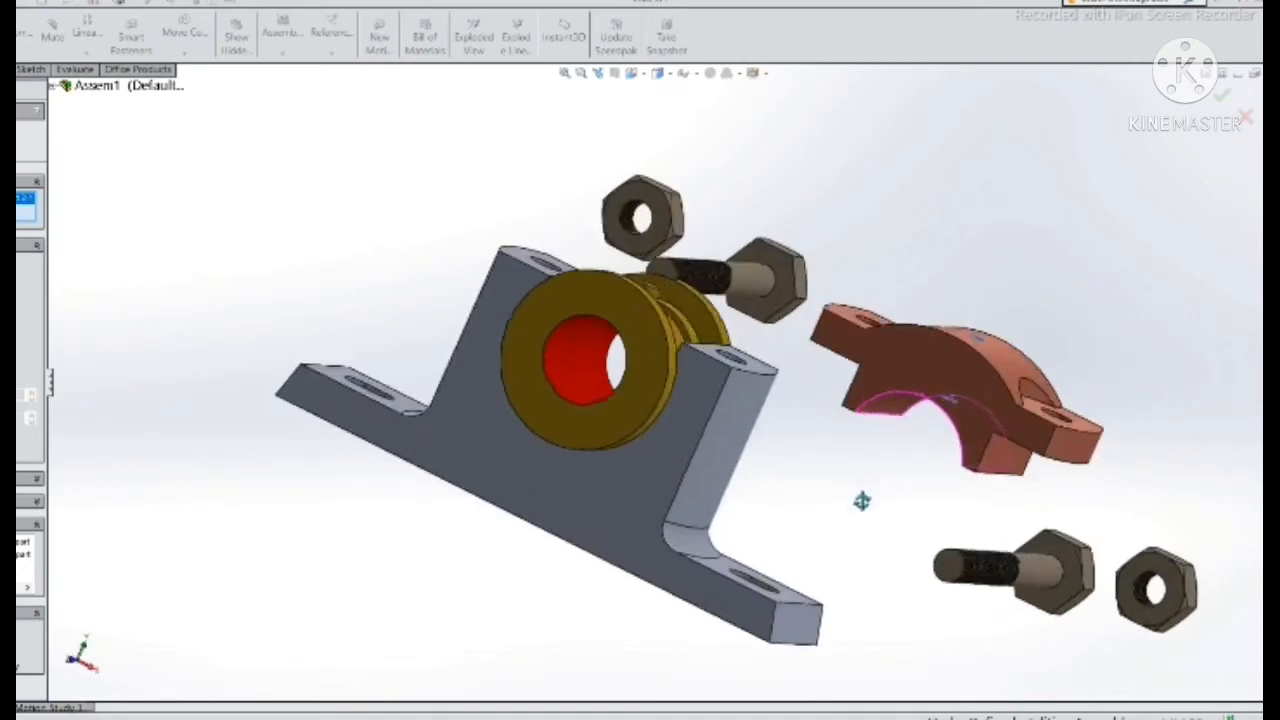
Mate the cap's small oil hole with the bushing's oil hole and one cap bolt hole with the block's bolt hole, both concentric
left_click(647, 301)
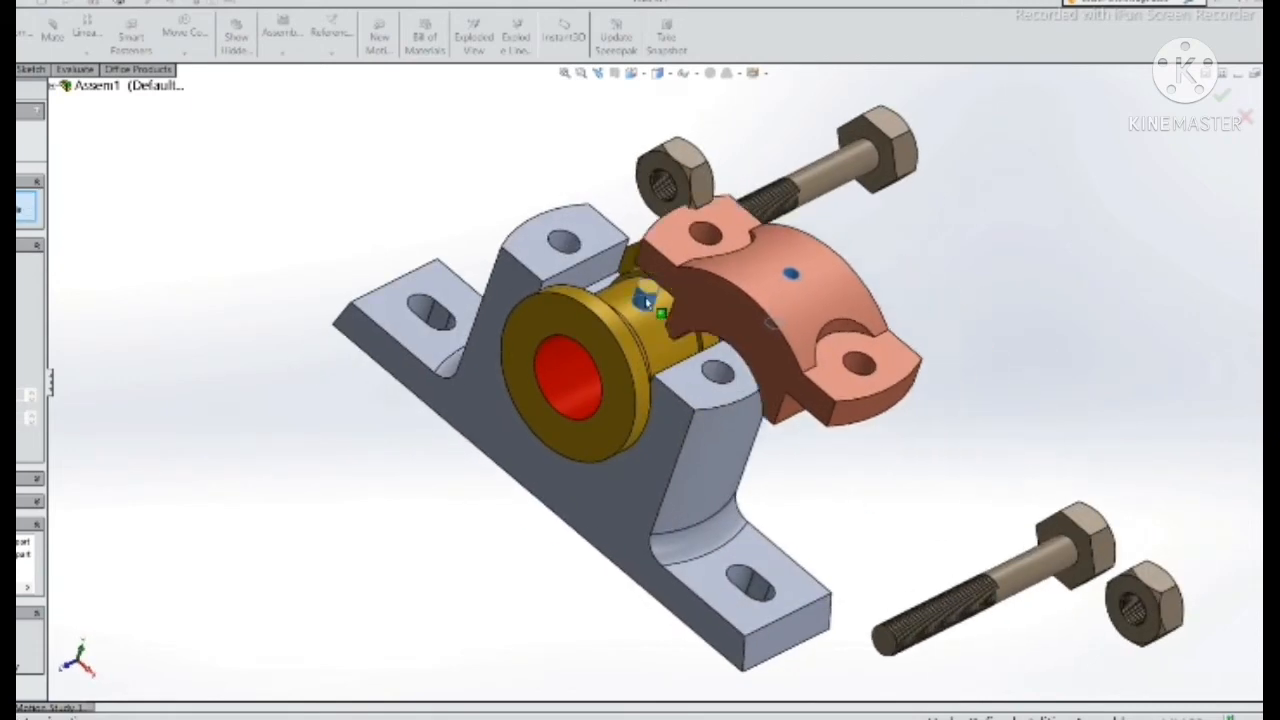
left_click(824, 282)
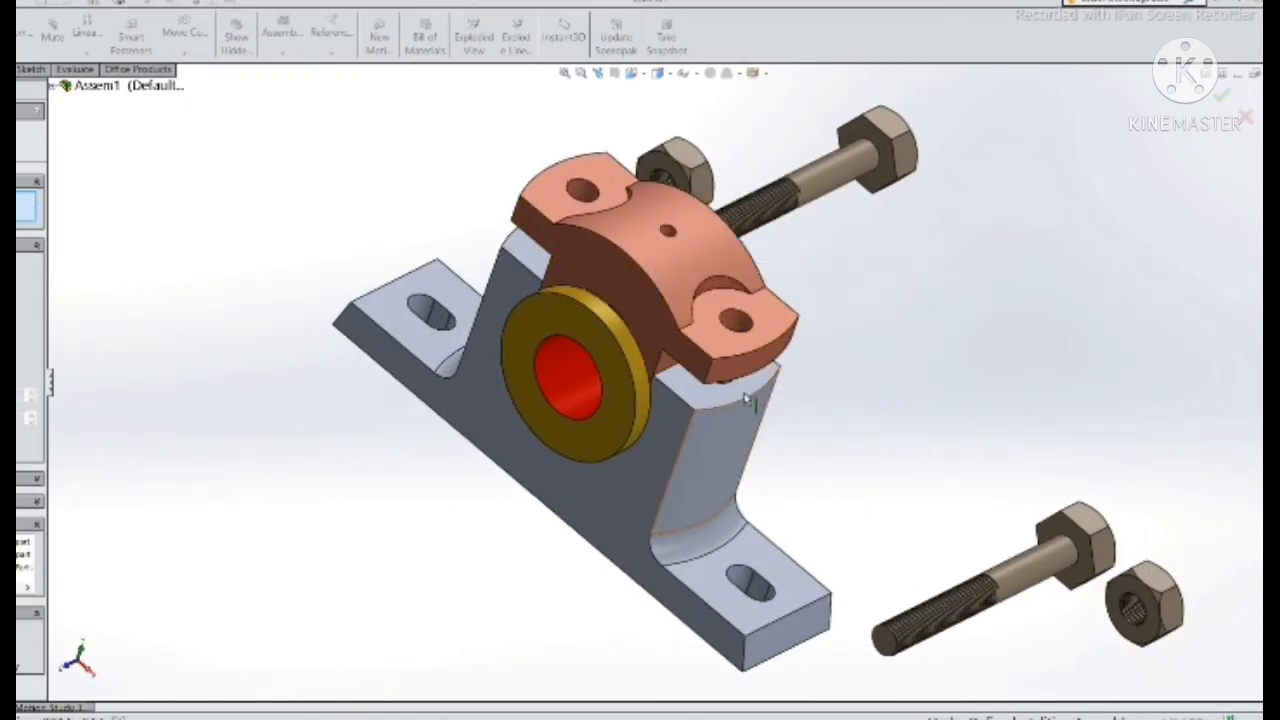
middle_click_drag(723, 420, 740, 394)
left_click(746, 370)
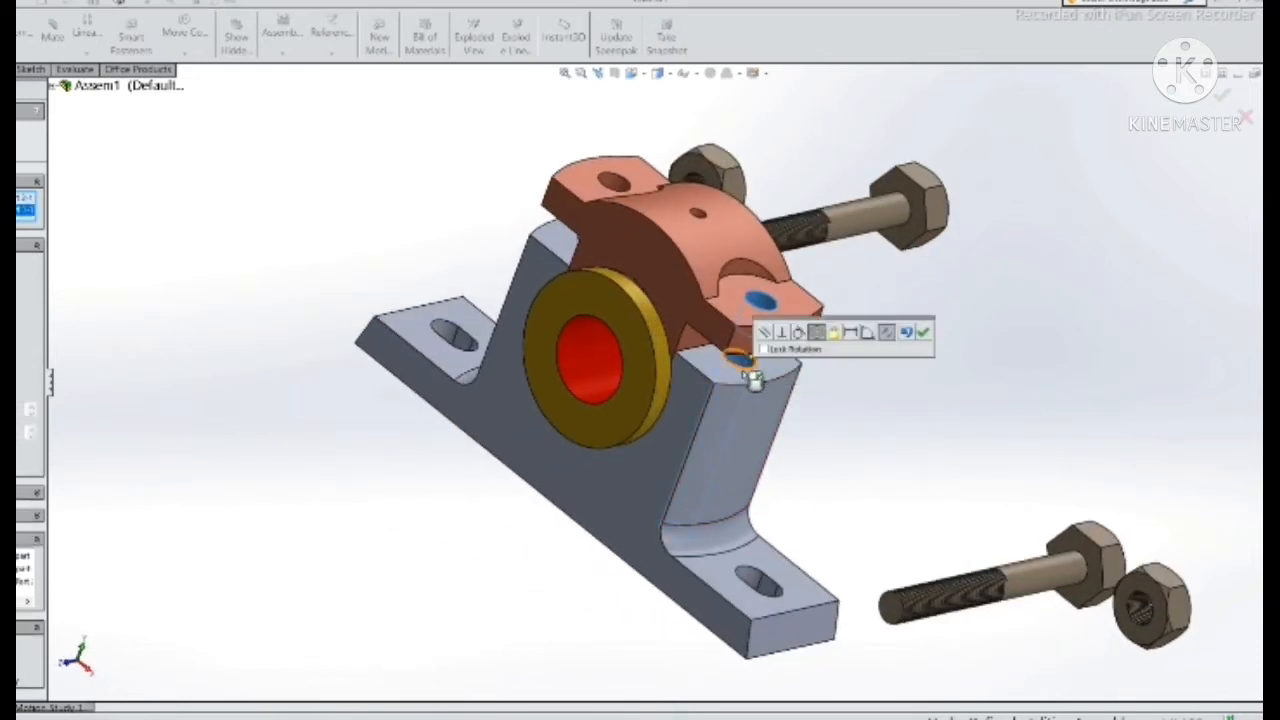
left_click(922, 333)
Add a concentric mate between the cap's other bolt hole and the matching bolt hole in the block
middle_click_drag(674, 414, 811, 469)
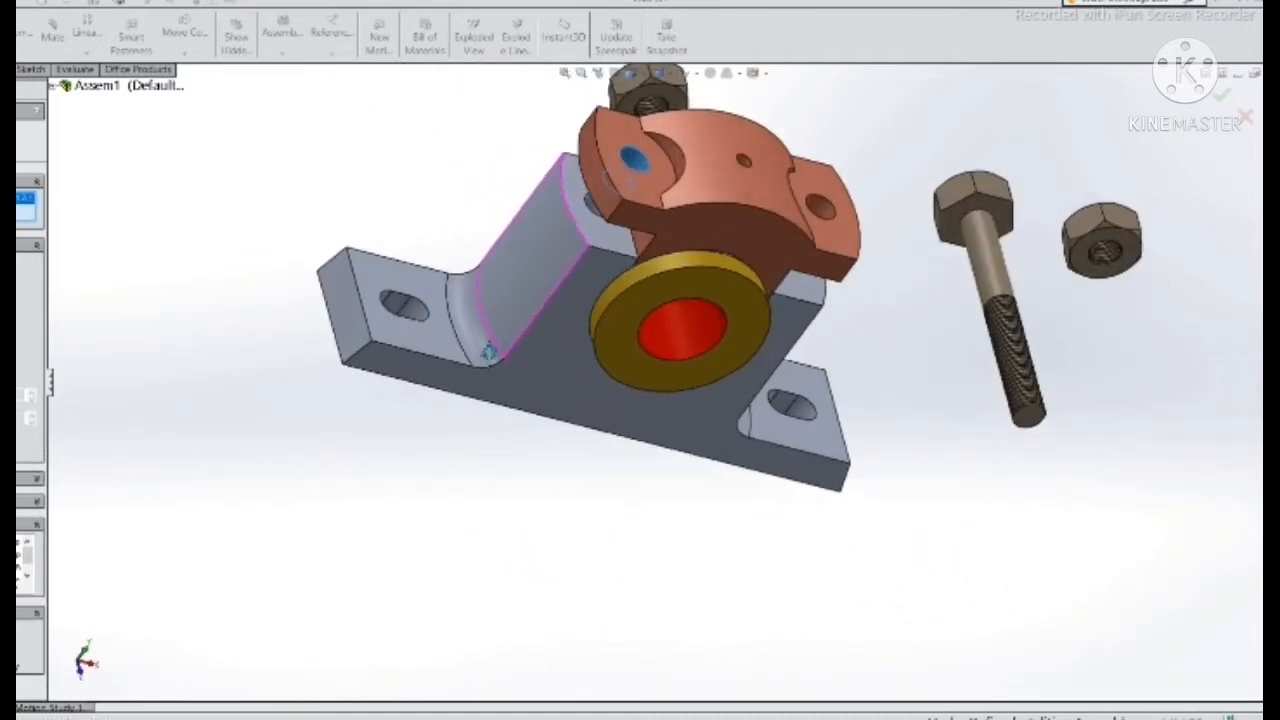
middle_click_drag(489, 351, 490, 340)
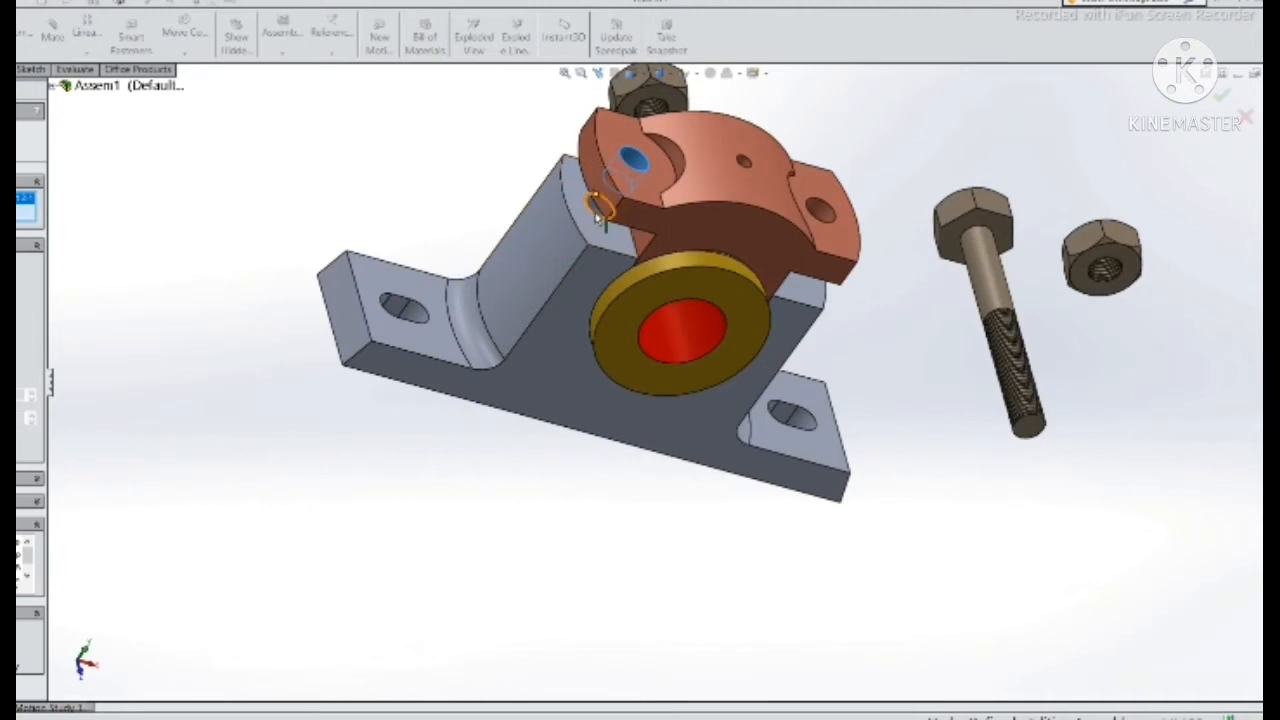
left_click(600, 214)
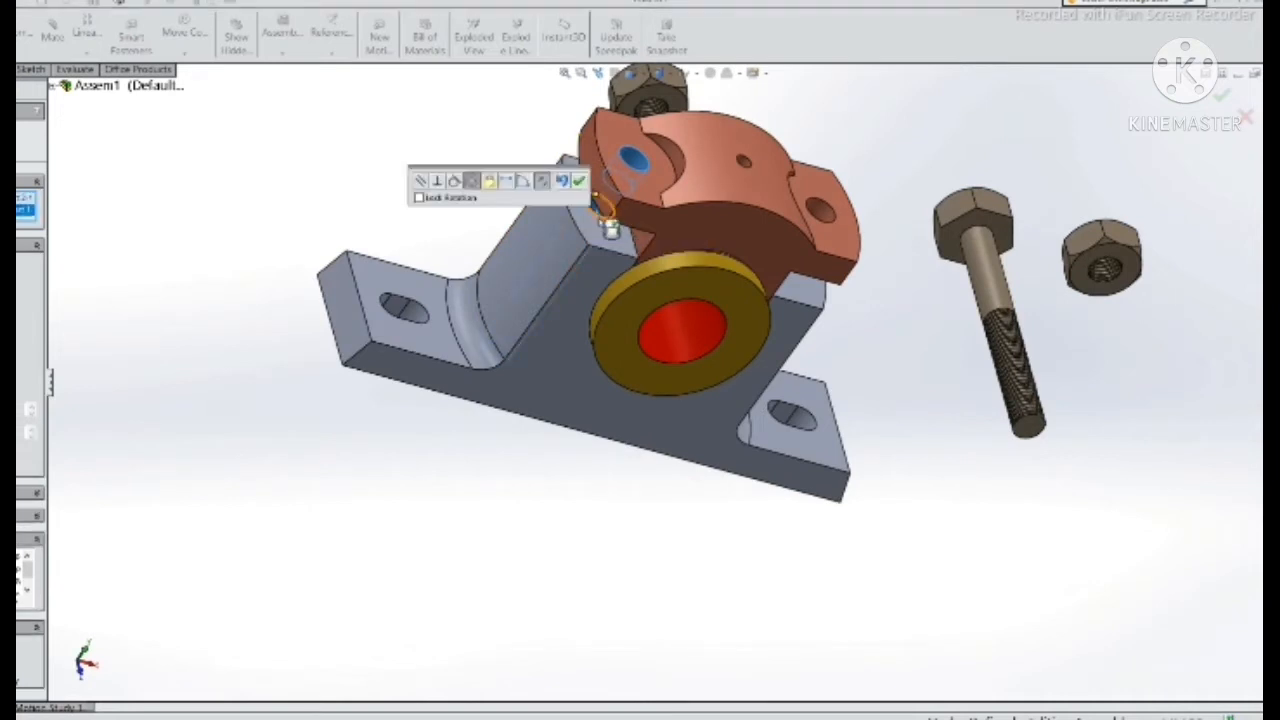
left_click(577, 183)
Seat the cap on the block with a coincident mate between the cap's underside and the block's upper face
middle_click_drag(586, 306, 592, 250)
left_click(630, 233)
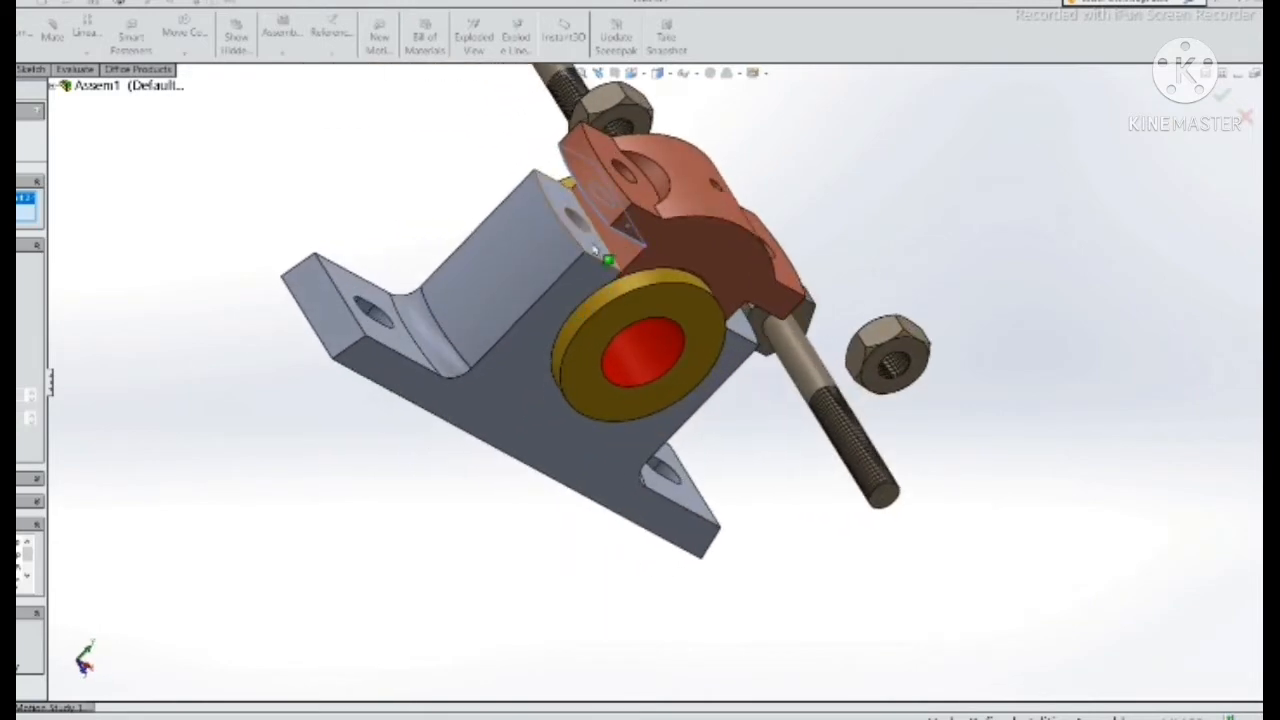
left_click(592, 250)
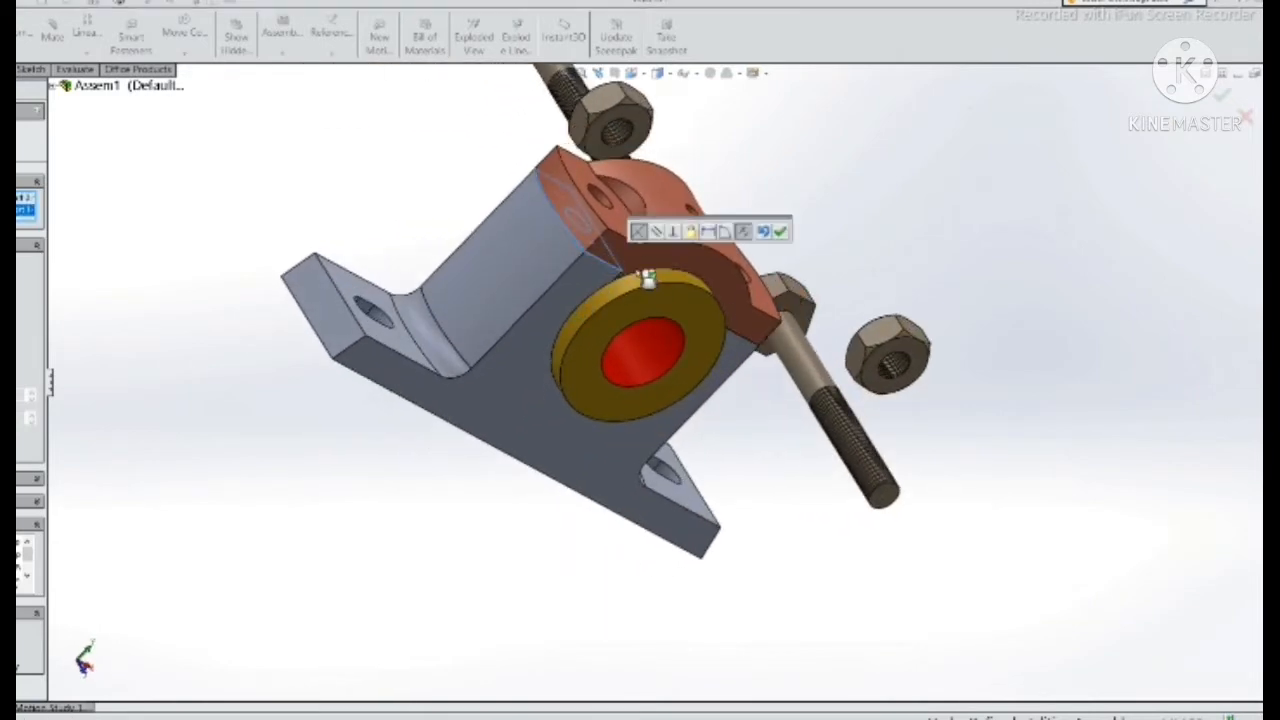
left_click(780, 232)
middle_click_drag(780, 232, 606, 240)
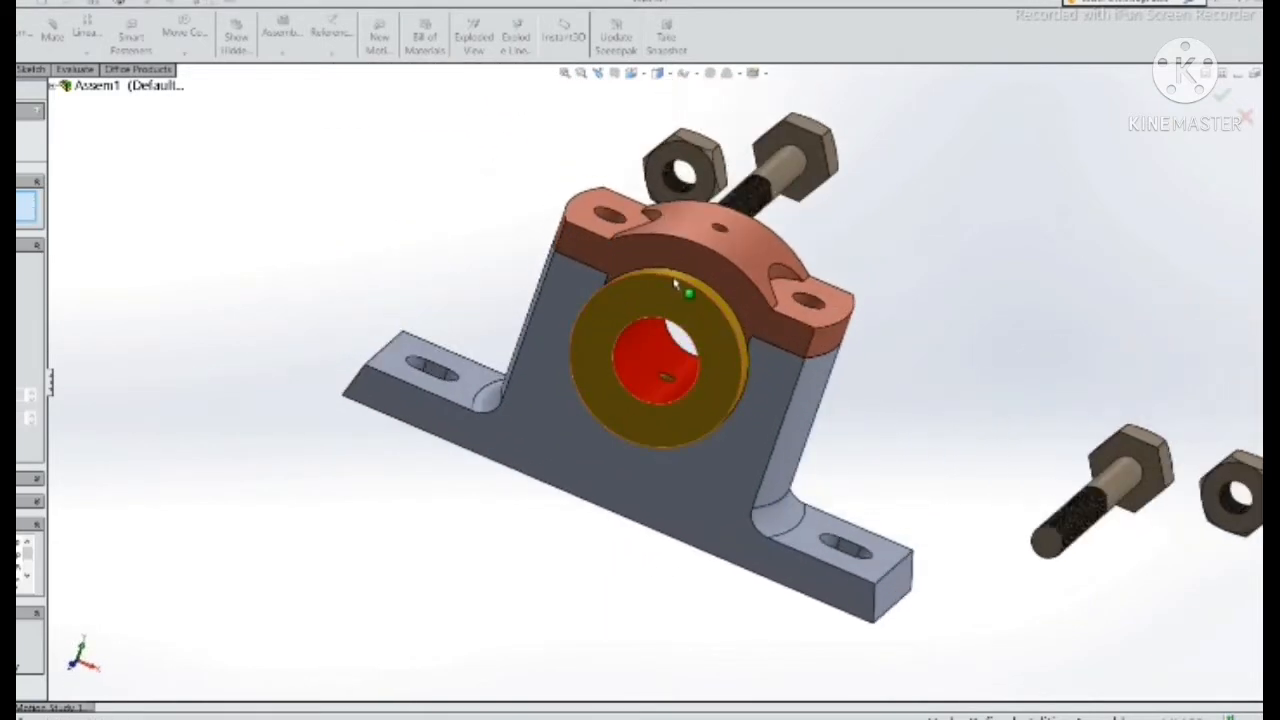
key("Escape")
Move one loose nut well clear of the block, and try to move the bolt near the cap
left_click(186, 32)
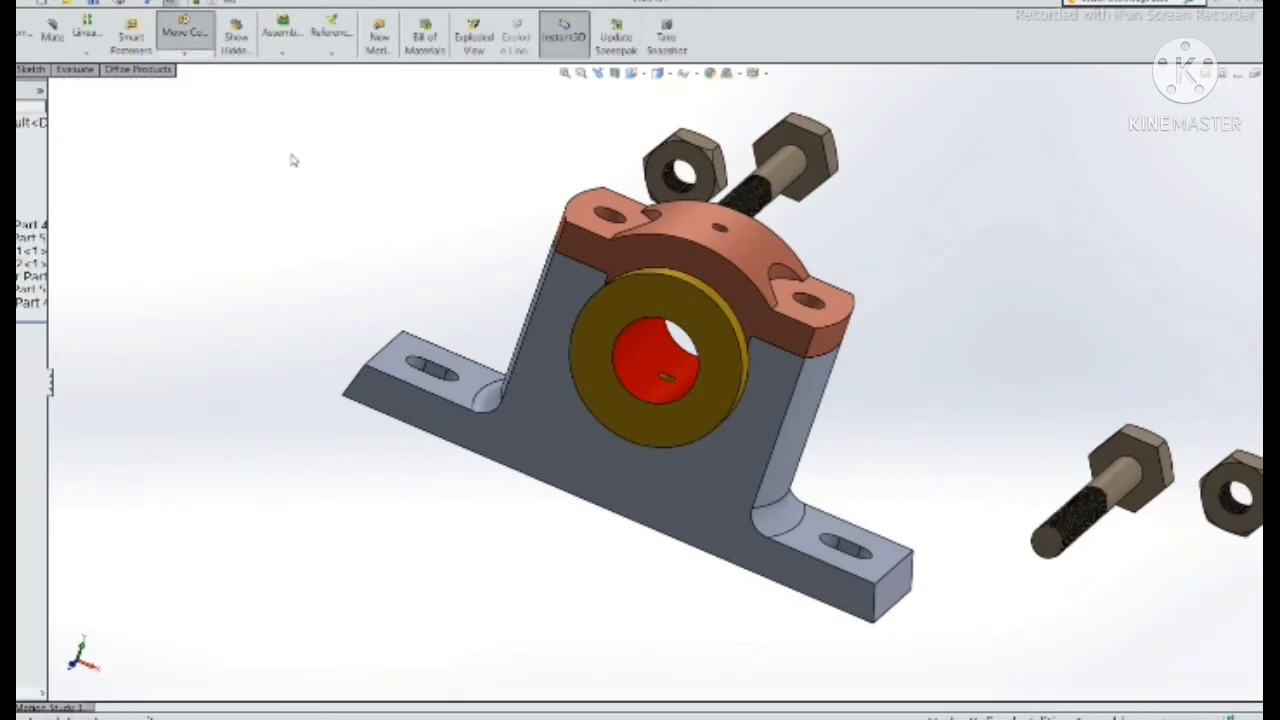
middle_click_drag(815, 400, 596, 390)
left_click_drag(1109, 158, 447, 247)
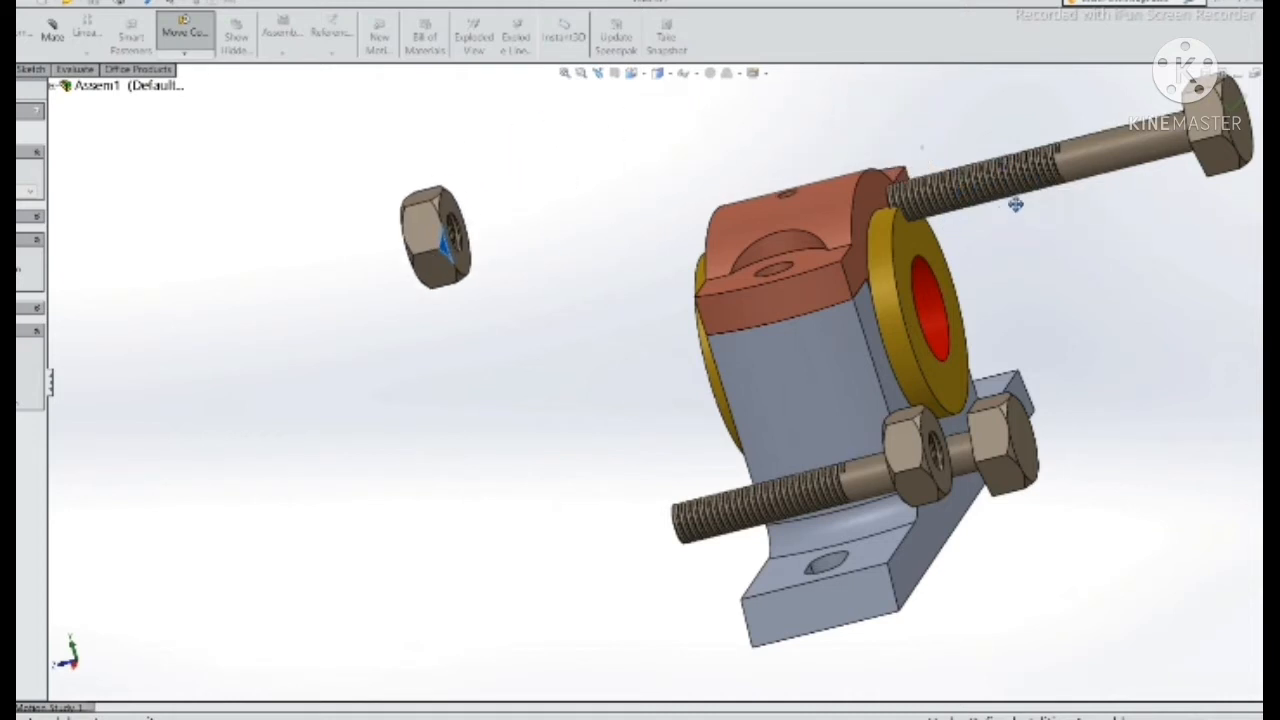
left_click_drag(1014, 192, 925, 205)
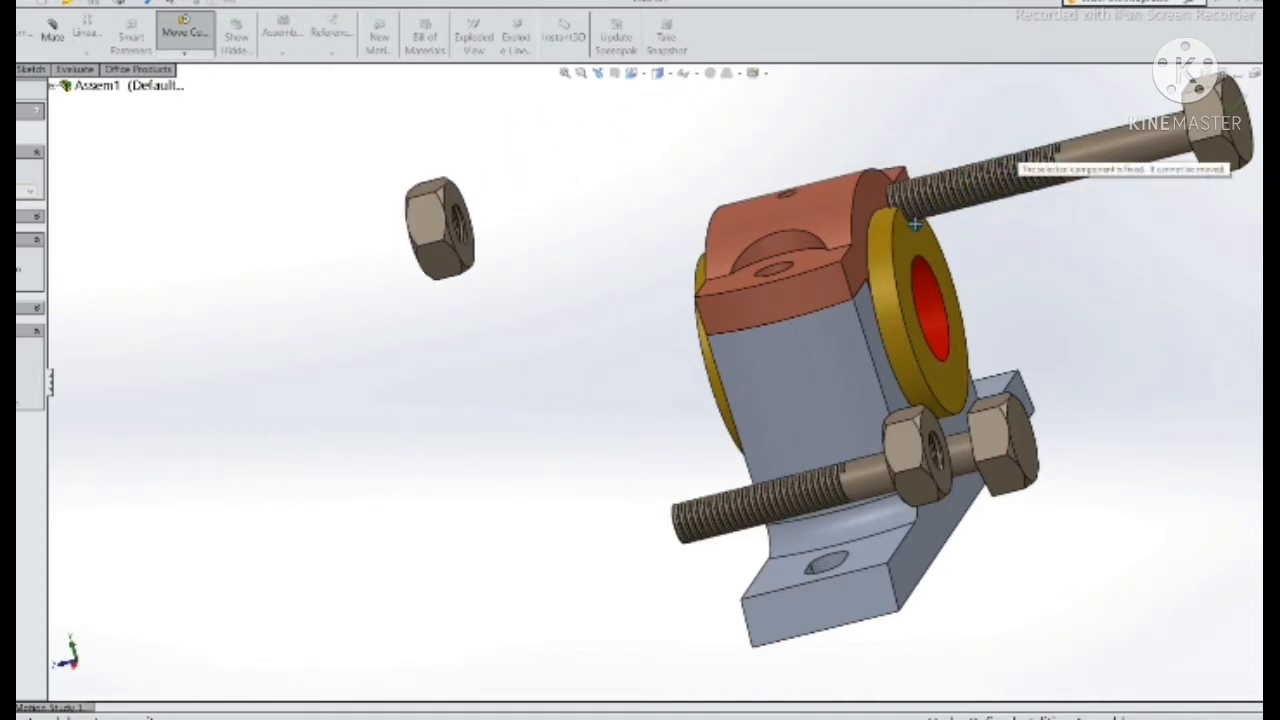
key("Escape")
Delete the fixed bolt near the cap from the assembly
left_click(1109, 152)
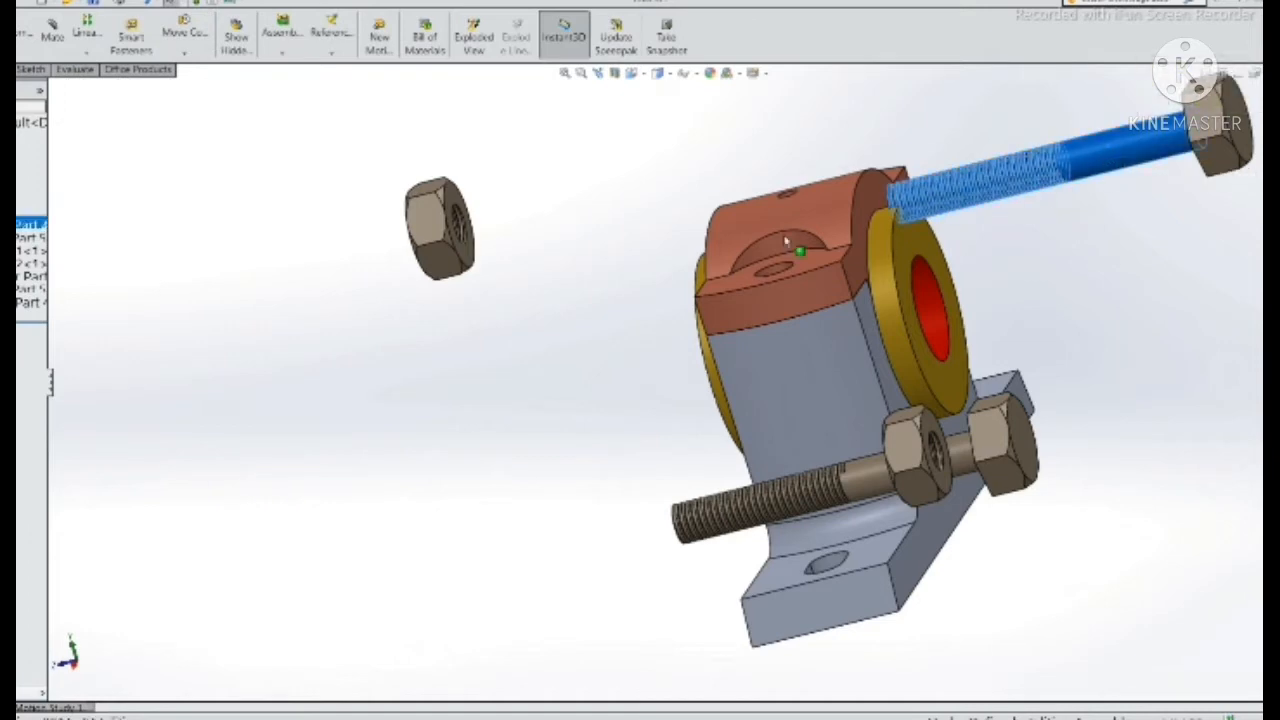
key("Delete")
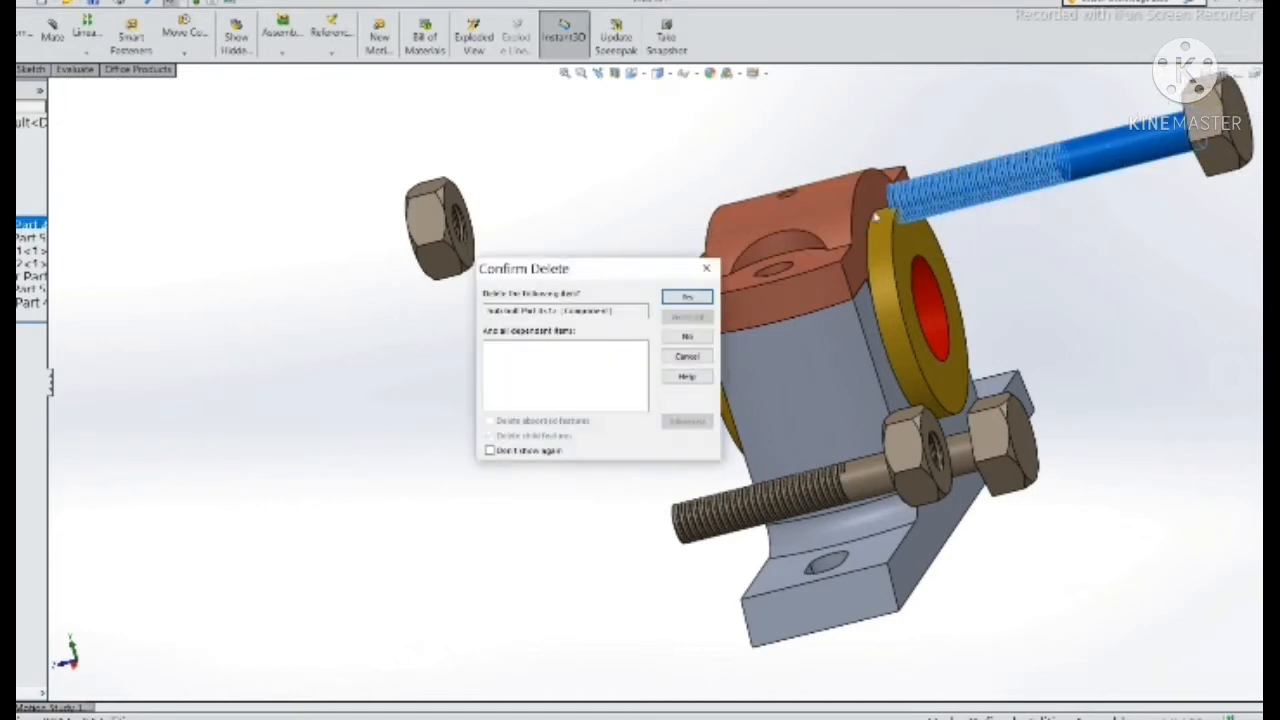
left_click(685, 298)
Move the remaining bolt away from the nuts to free space below the block's base
middle_click_drag(826, 350, 955, 376)
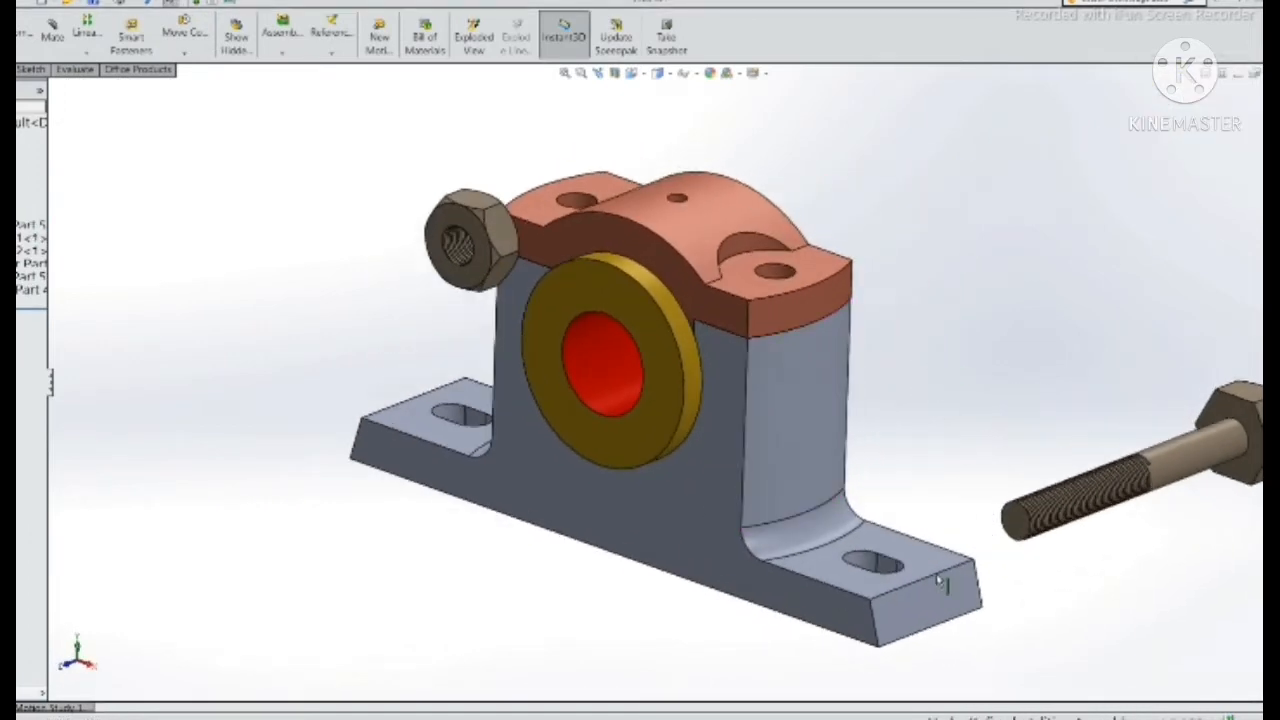
middle_click_drag(614, 457, 853, 440)
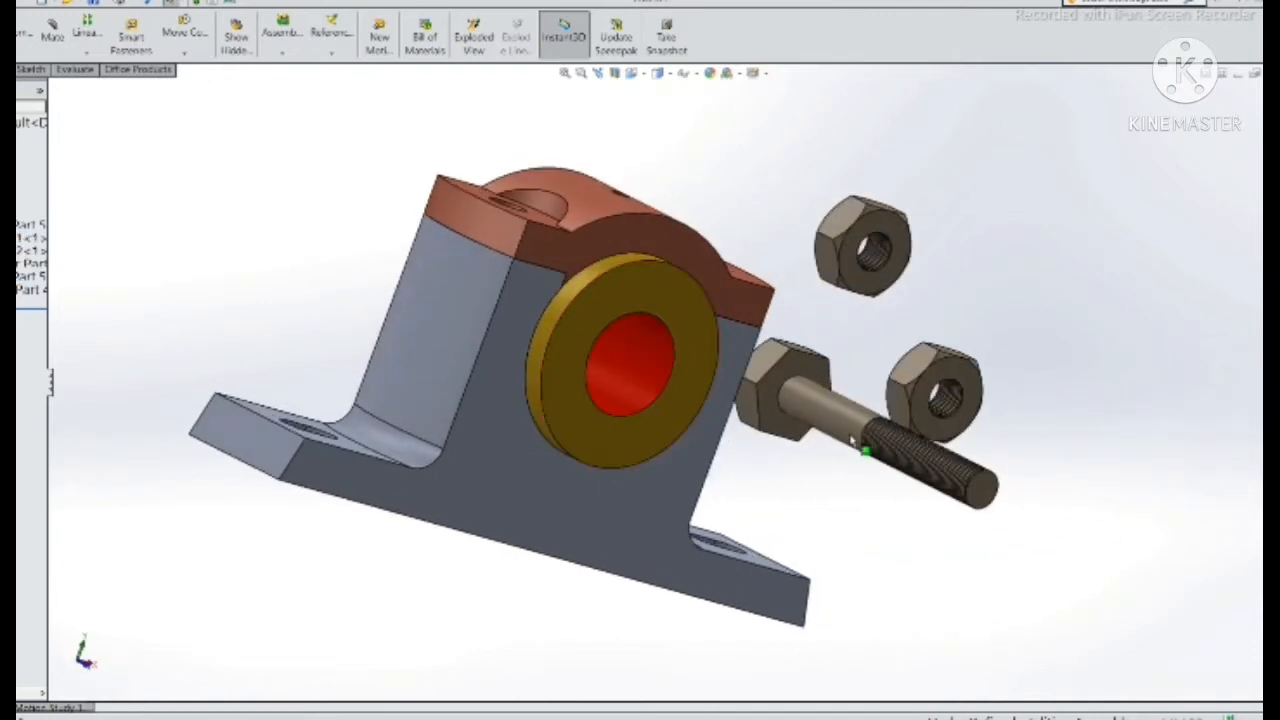
left_click_drag(820, 415, 322, 603)
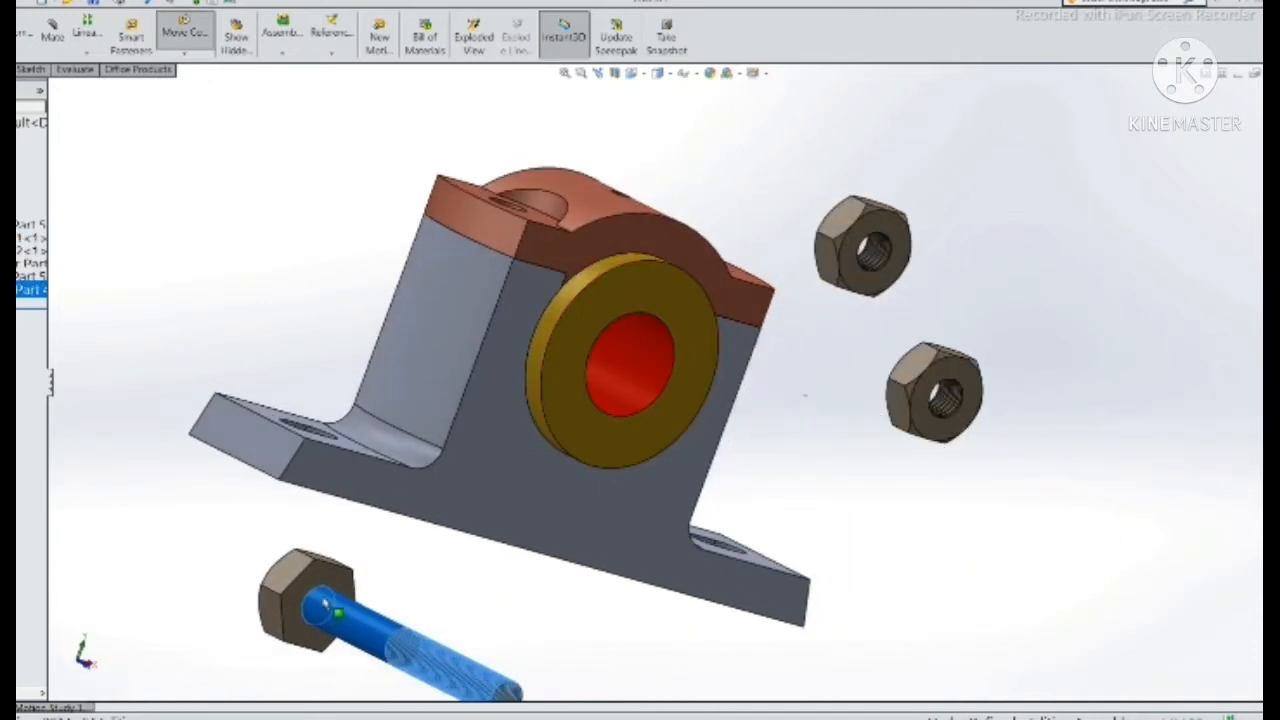
mouse_move(502, 474)
middle_mouse_down()
mouse_move(549, 371)
mouse_move(498, 486)
middle_mouse_up()
left_click_drag(471, 650, 483, 678)
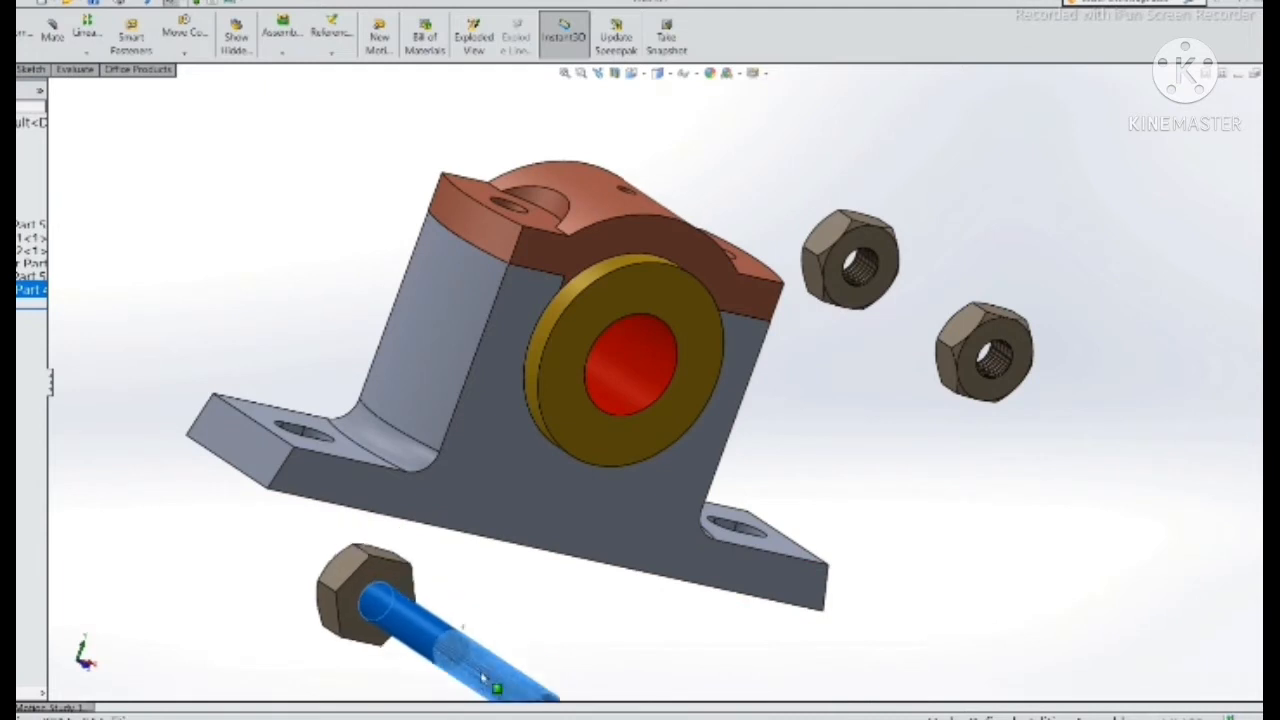
scroll(586, 443, "up", 5)
left_click_drag(580, 505, 519, 592)
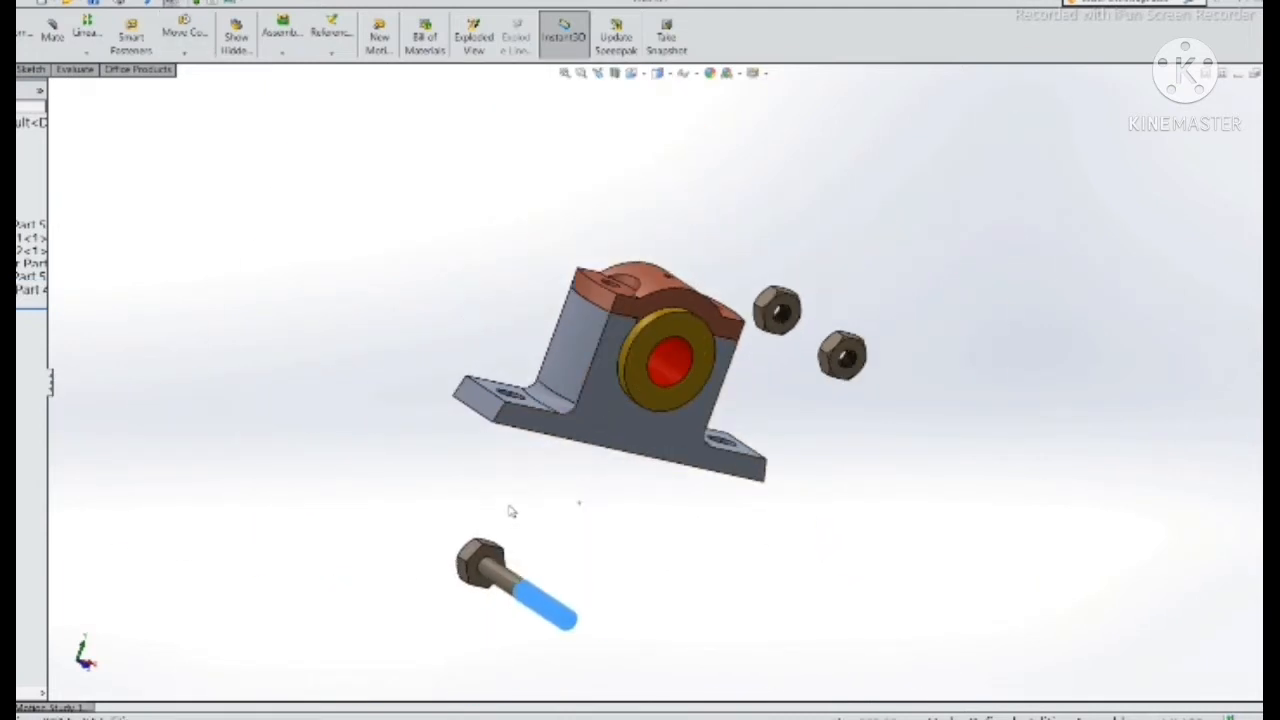
left_click(186, 55)
left_click(210, 72)
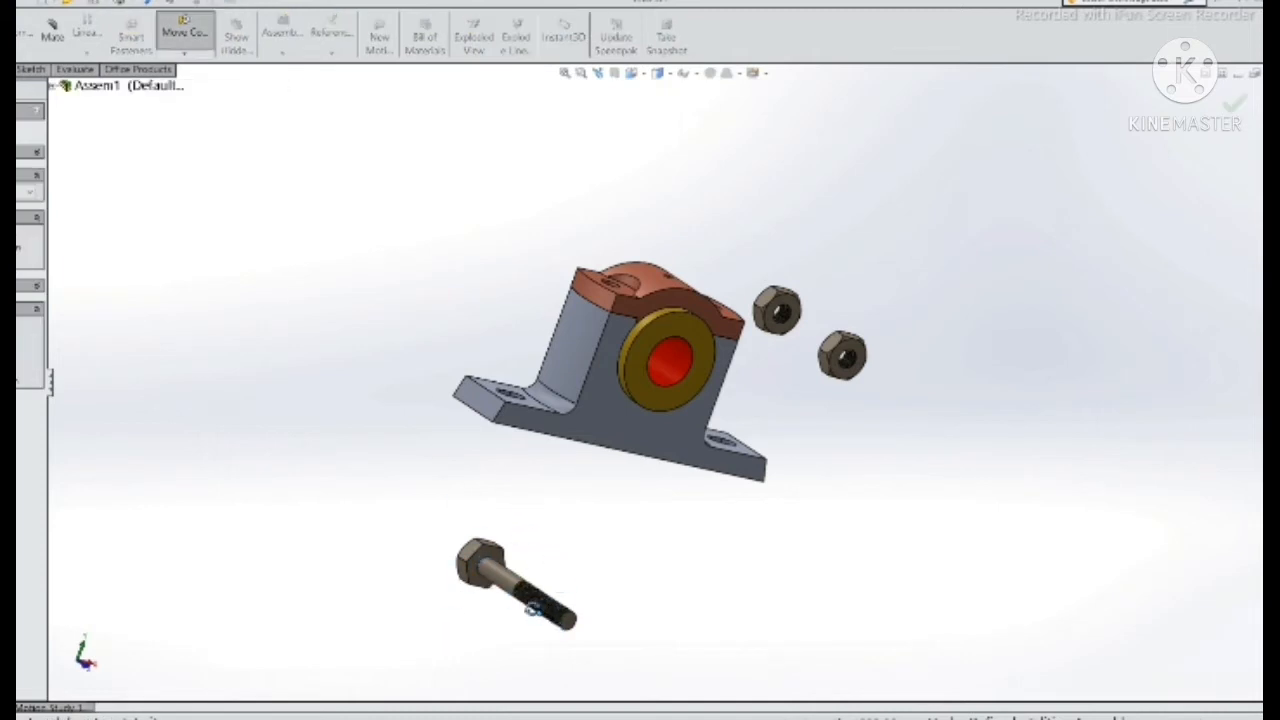
key("Escape")
Try to mate the bolt's threaded shank with the bolt hole inside a hexagonal pocket on the block's underside
left_click(552, 621)
middle_click_drag(588, 453, 588, 398)
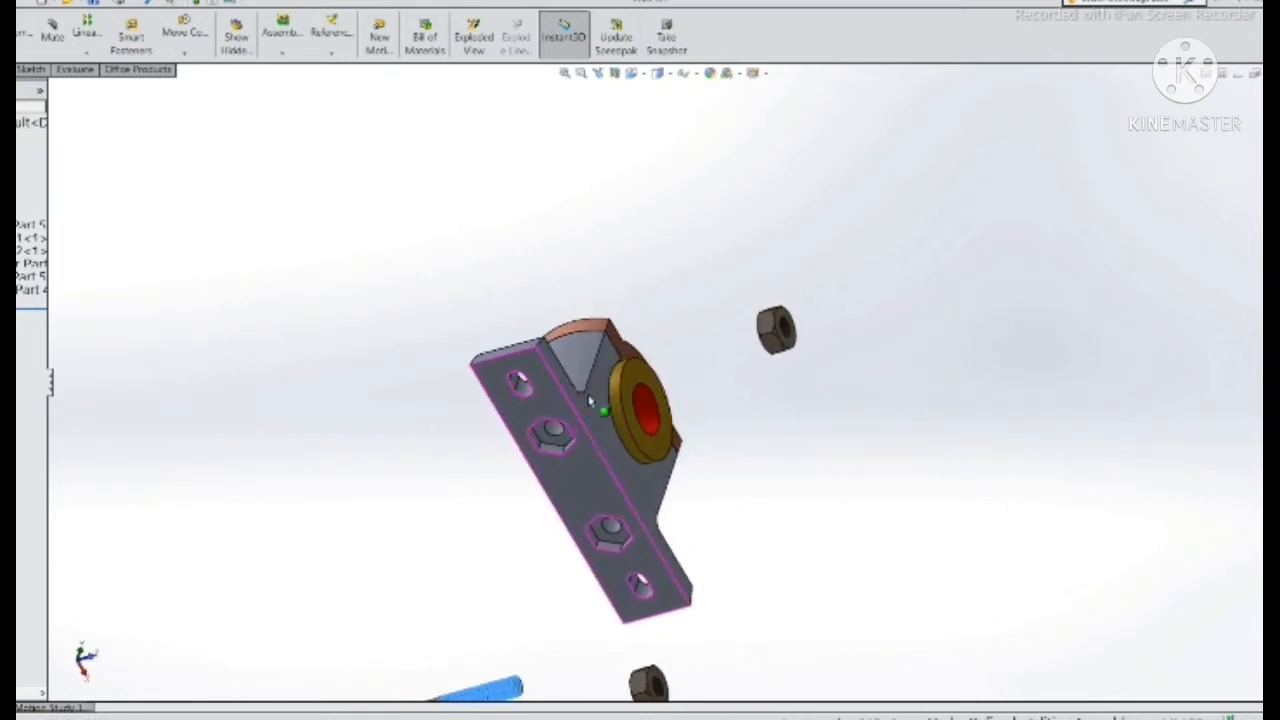
left_click(52, 36)
left_click(553, 430)
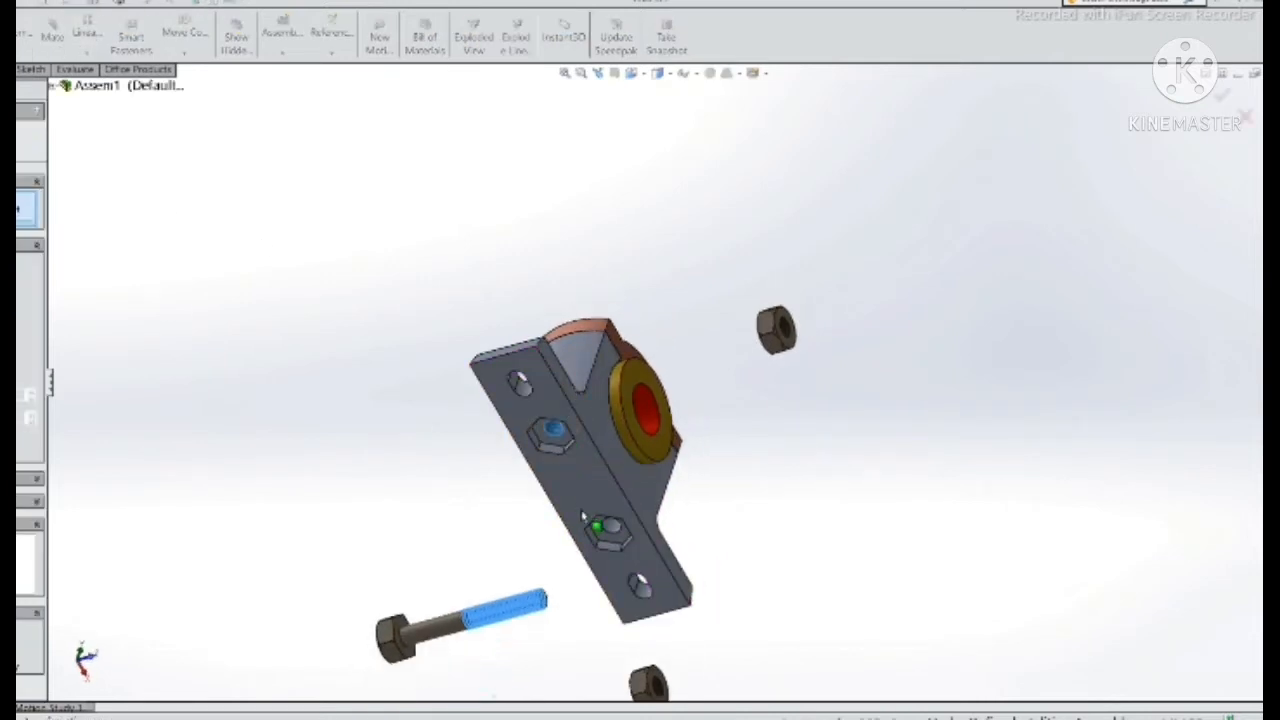
left_click(452, 591)
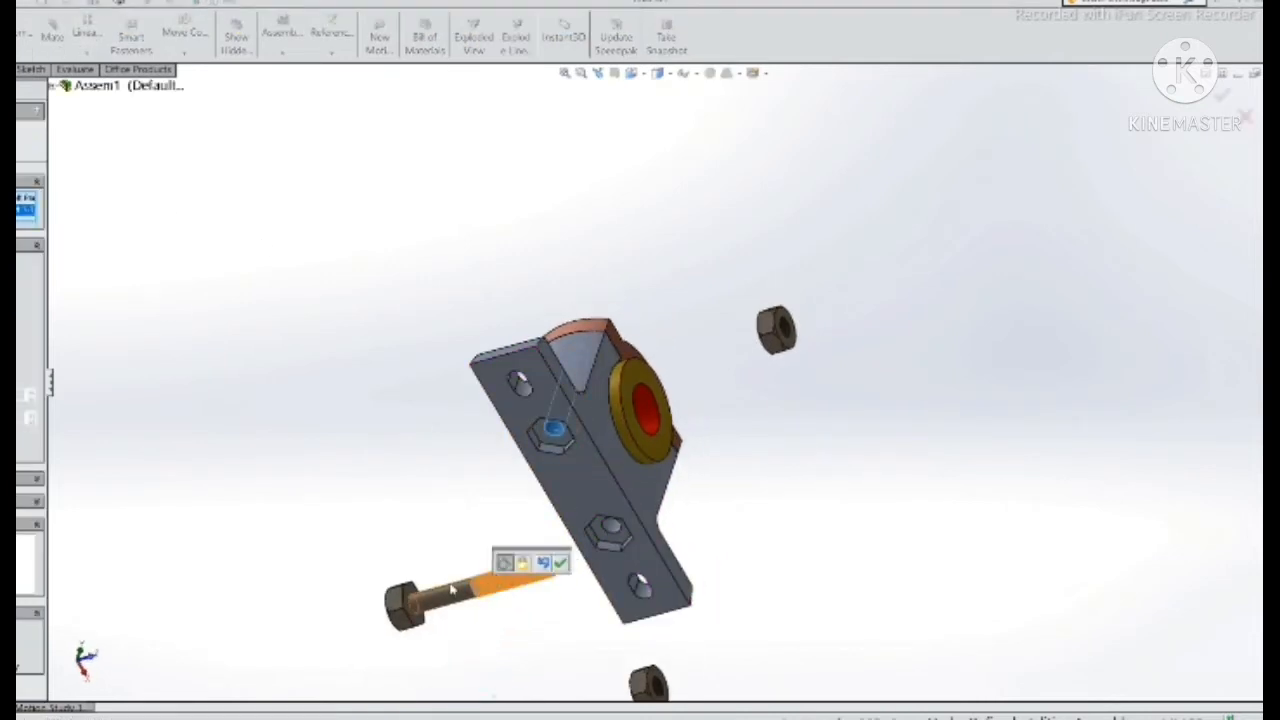
left_click(560, 563)
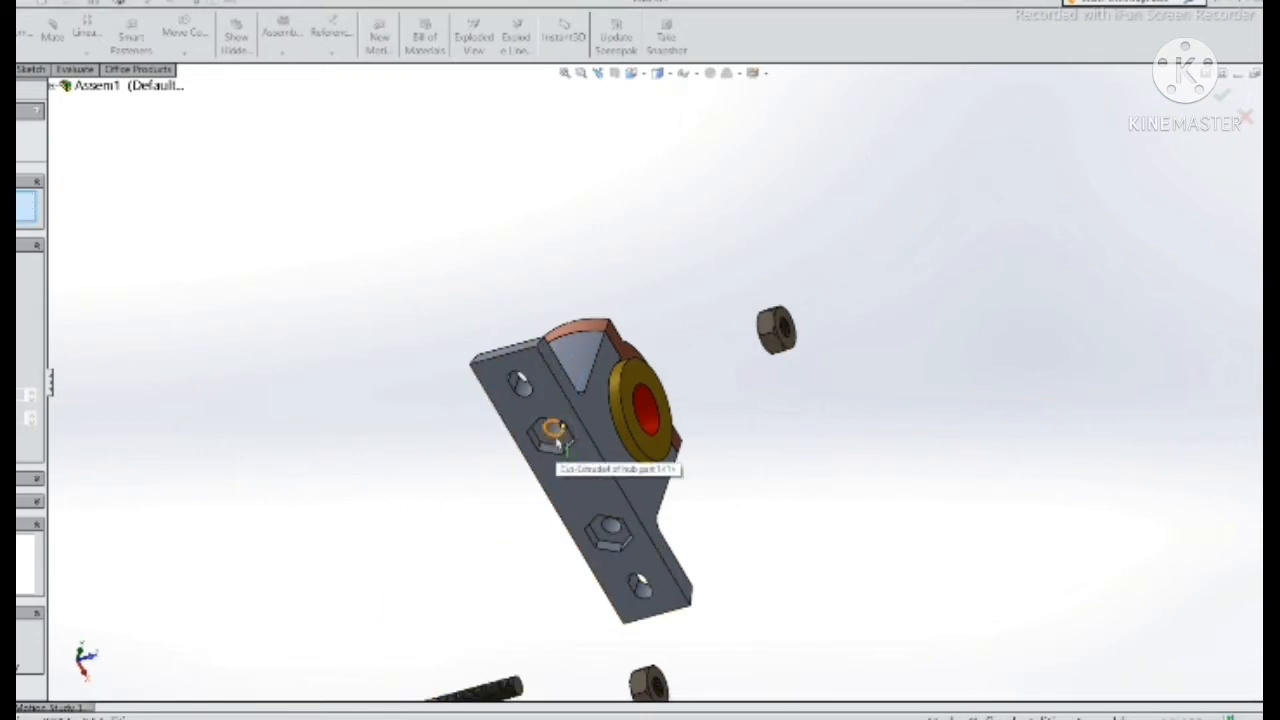
Add a concentric mate between the bolt's plain shank and the bolt hole inside the block's hexagonal pocket
left_click(558, 432)
scroll(569, 443, "up", 3)
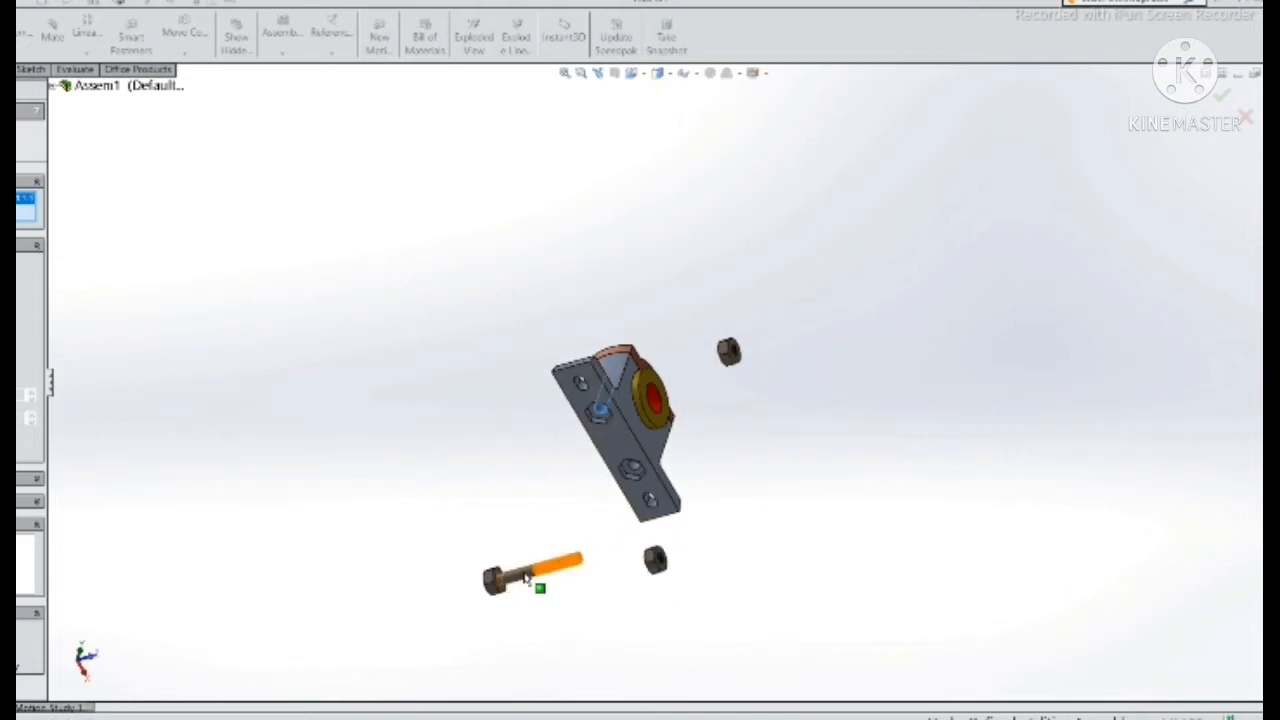
left_click(522, 578)
left_click(515, 596)
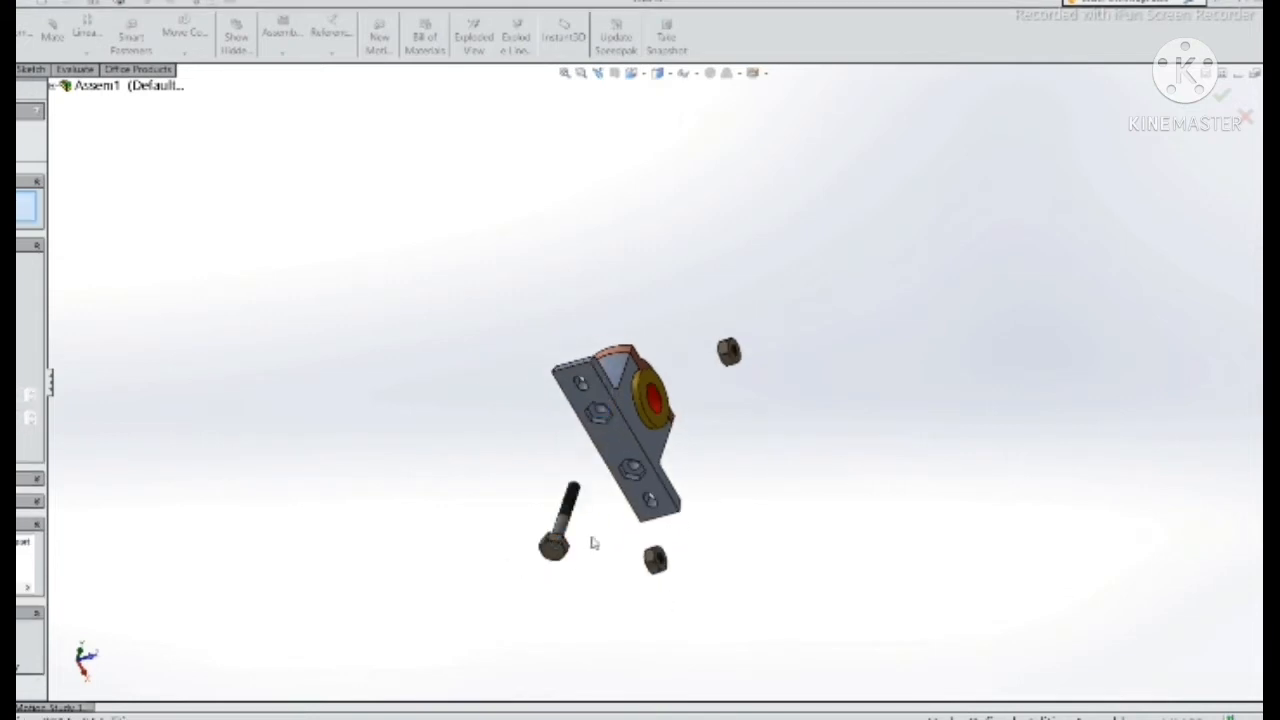
Align the bolt head with the hexagonal pocket using a coincident mate between a head side face and a pocket side wall
scroll(591, 530, "down", 3)
middle_click_drag(591, 517, 500, 430)
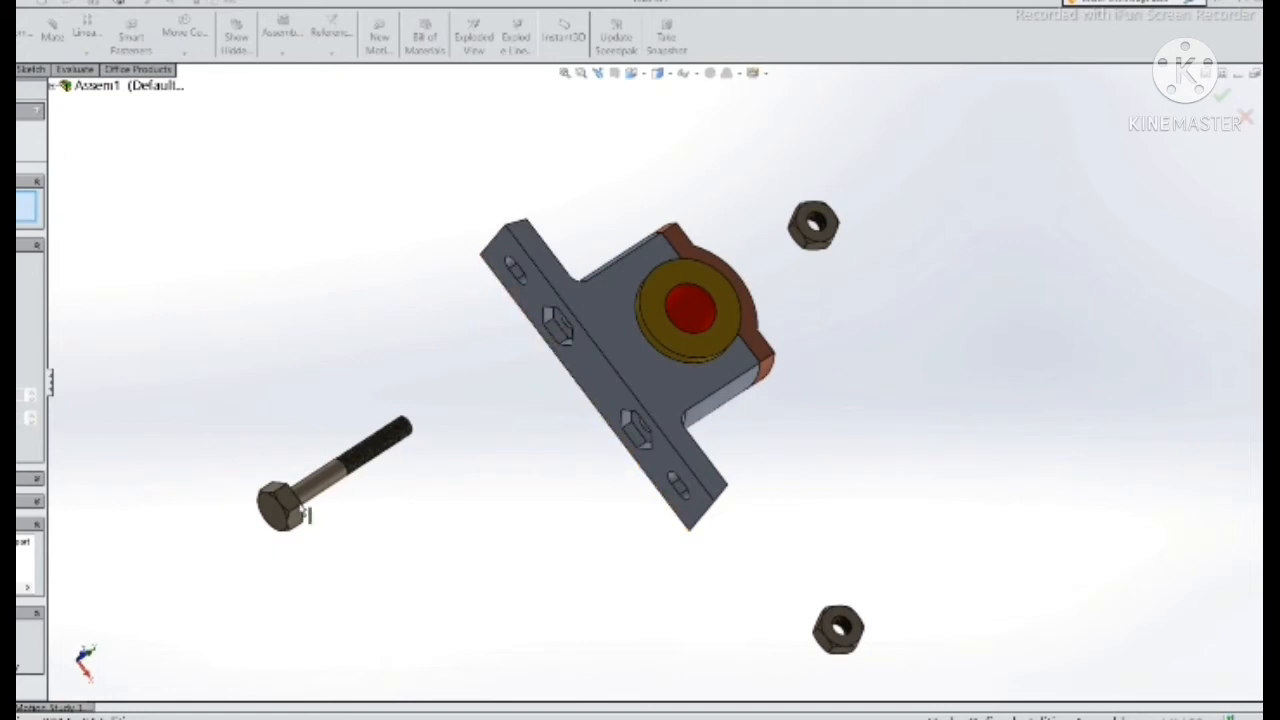
left_click(290, 503)
left_click(556, 333)
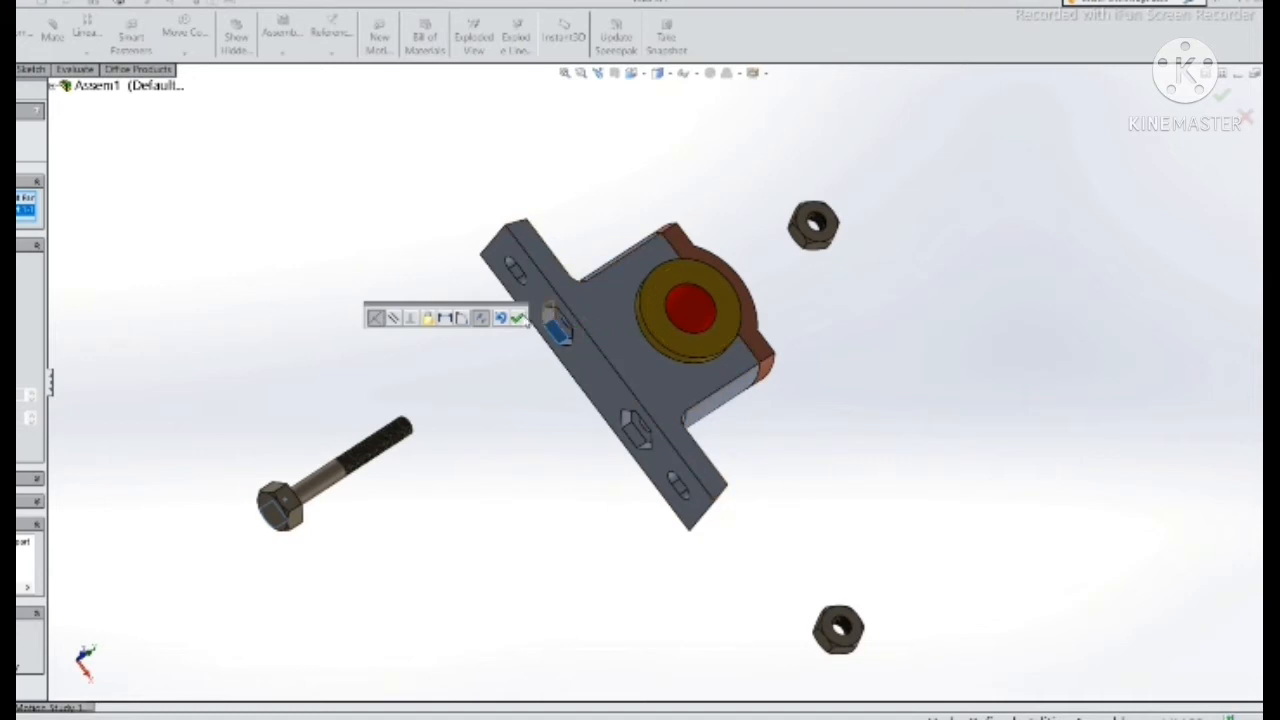
left_click(519, 319)
Seat the bolt in the pocket with a coincident mate between the head's underside and the pocket floor
middle_click_drag(404, 473, 450, 434)
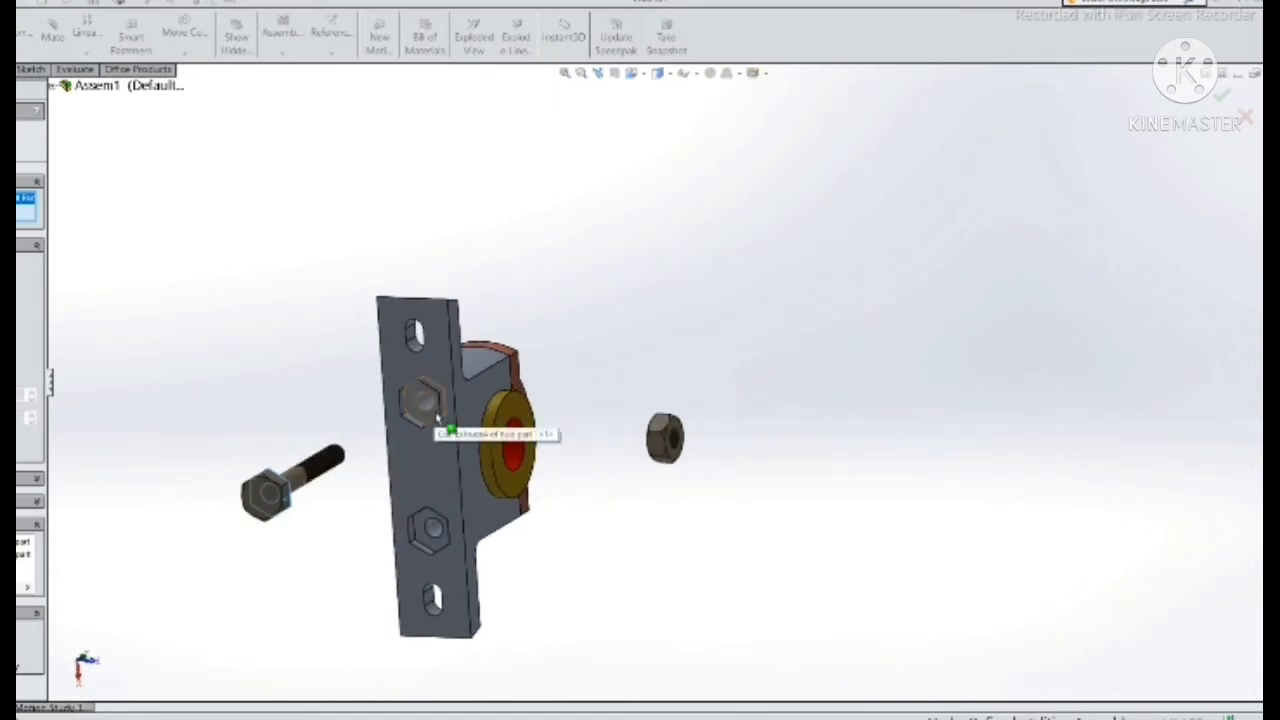
left_click(447, 432)
left_click(405, 462)
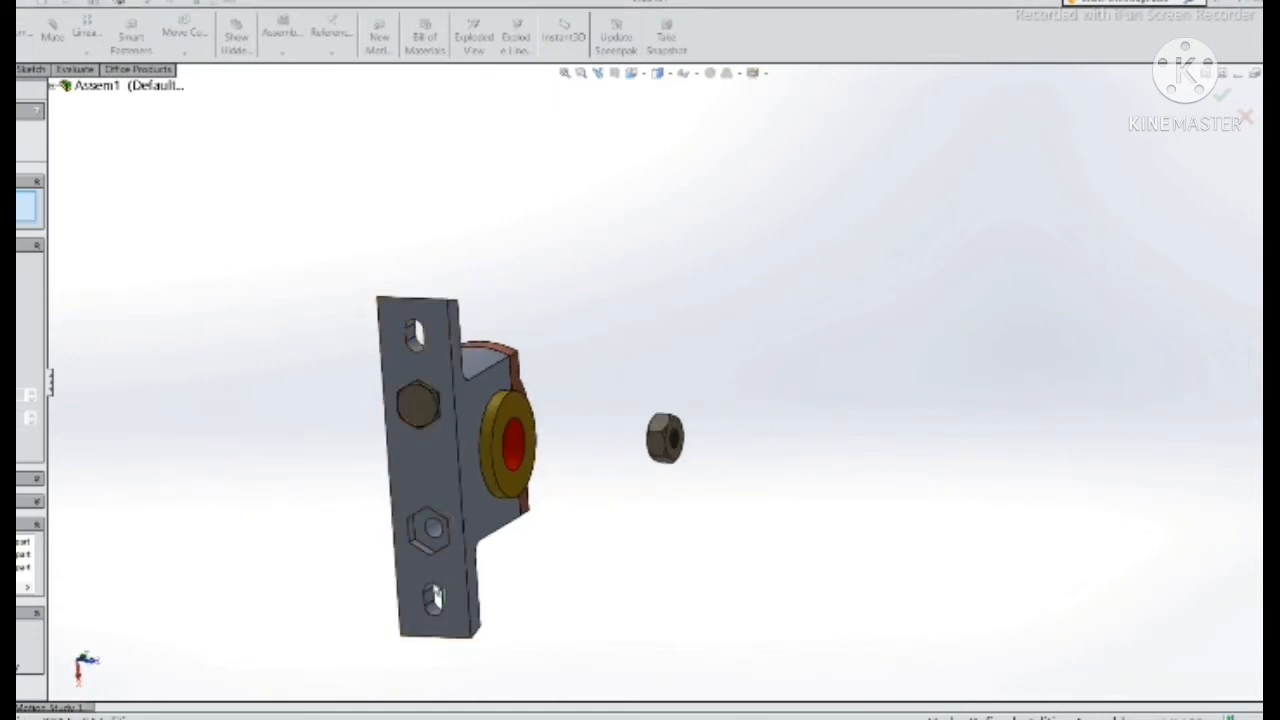
Add a concentric mate between a nut's threaded hole and the end of the bolt protruding through the cap
middle_click_drag(520, 523, 429, 511)
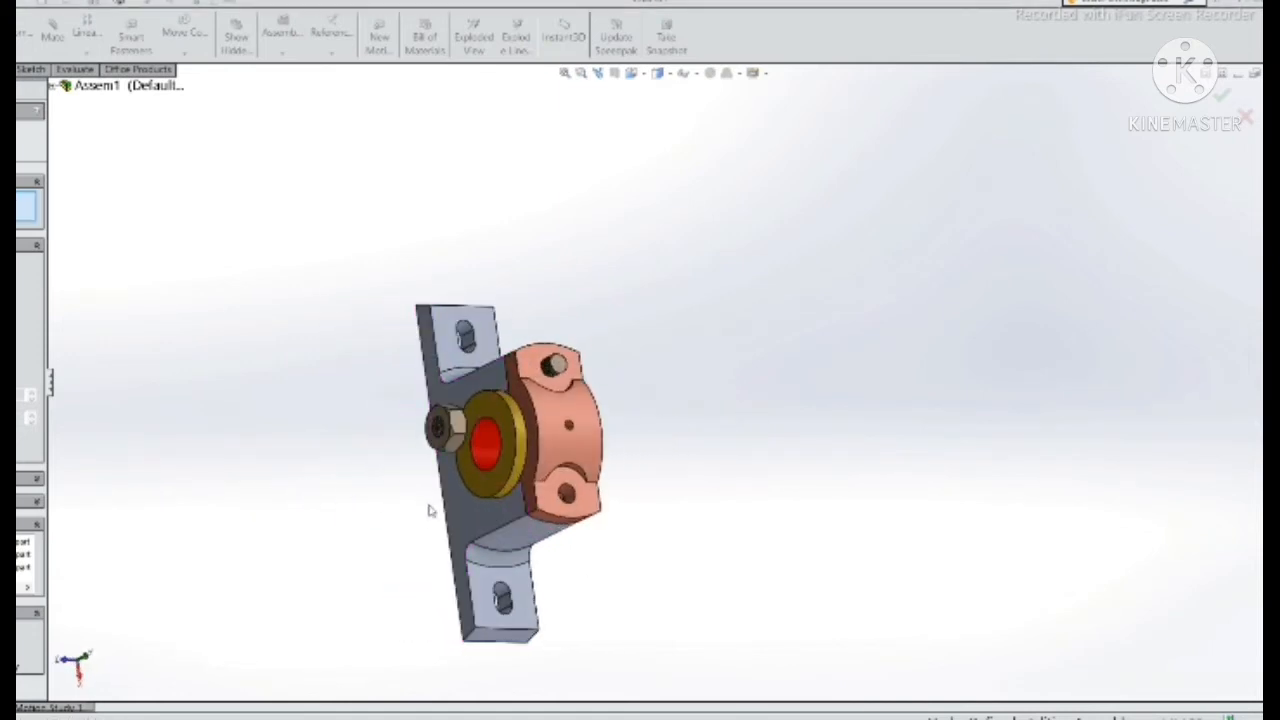
middle_click_drag(442, 433, 370, 408)
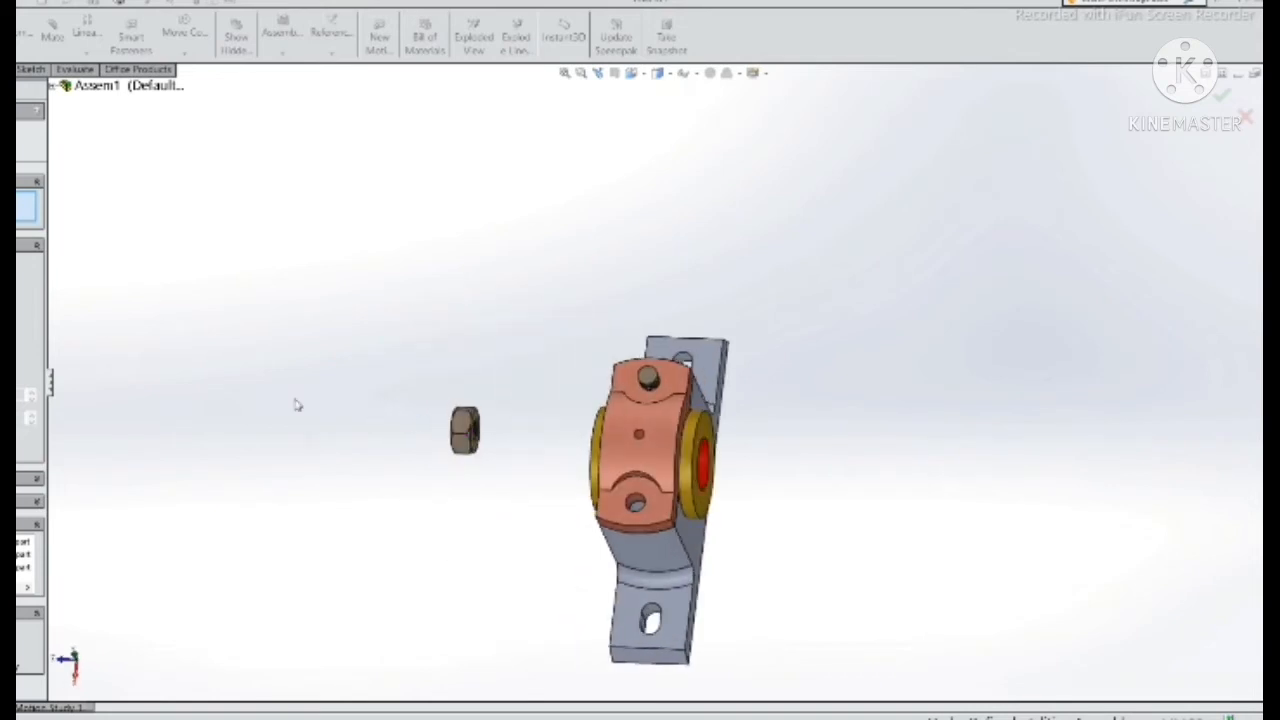
middle_click_drag(478, 442, 626, 398)
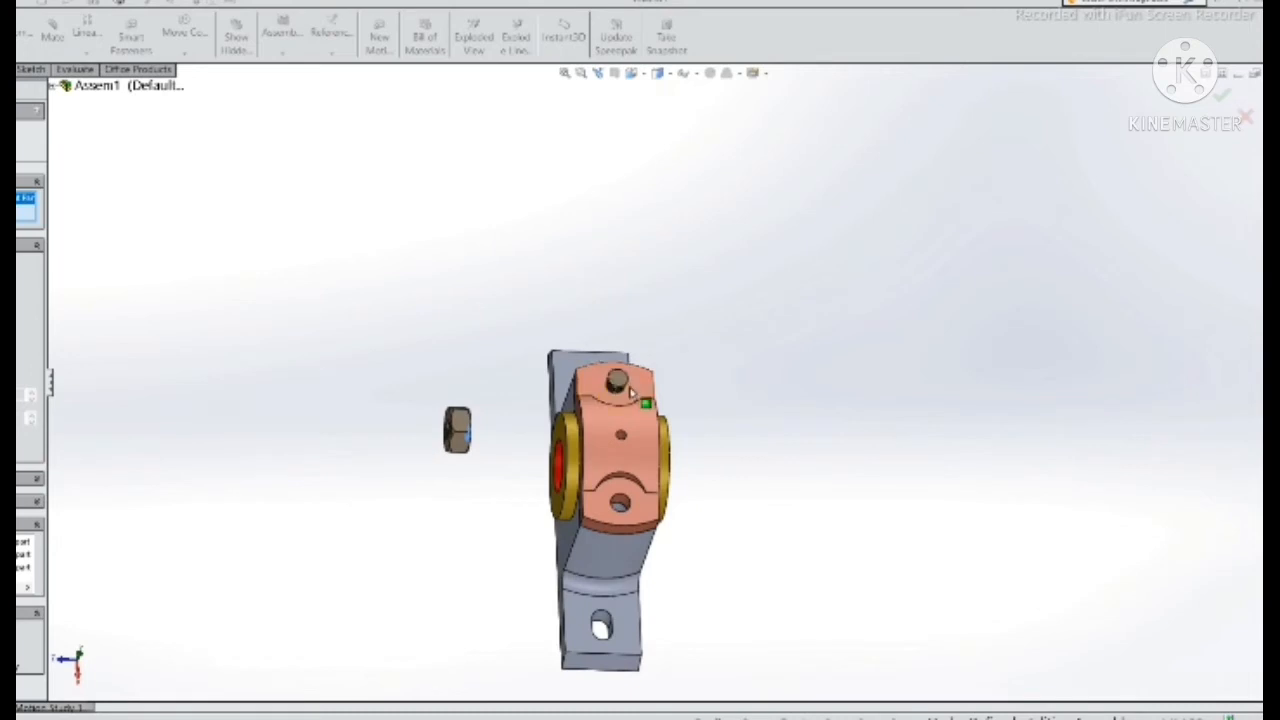
left_click(630, 394)
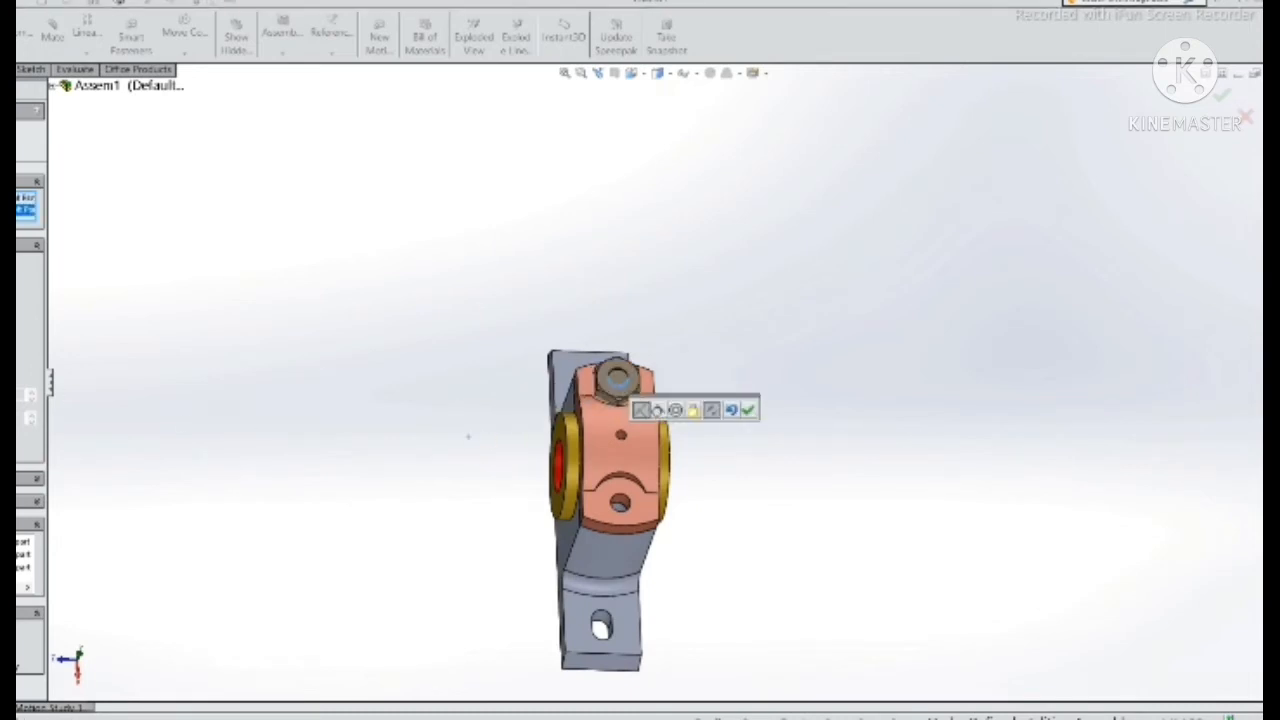
left_click(676, 410)
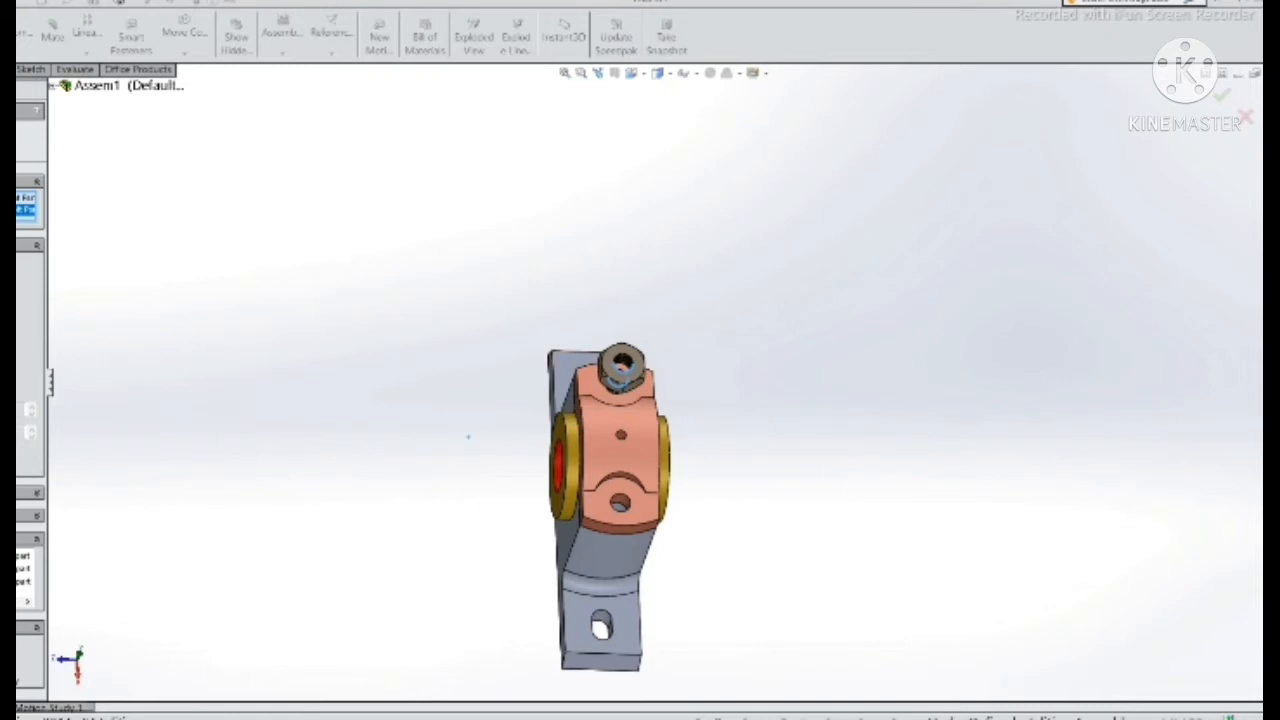
middle_click_drag(533, 497, 413, 463)
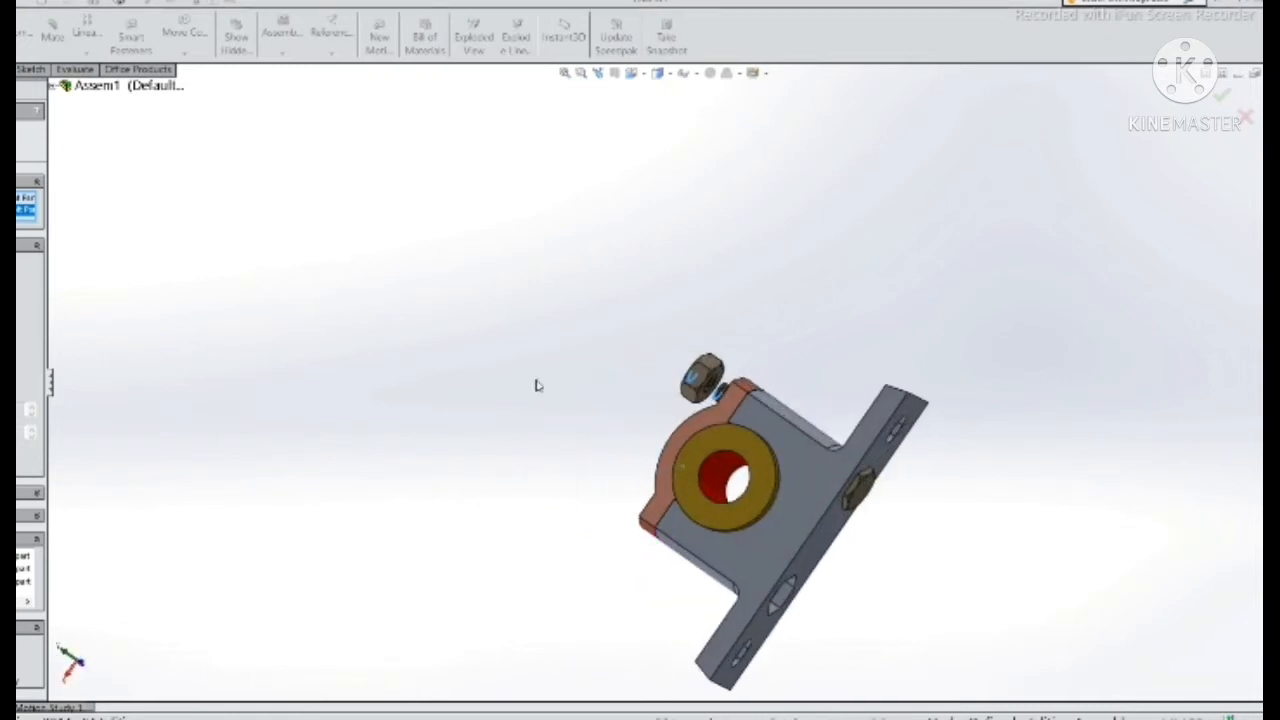
left_click(16, 128)
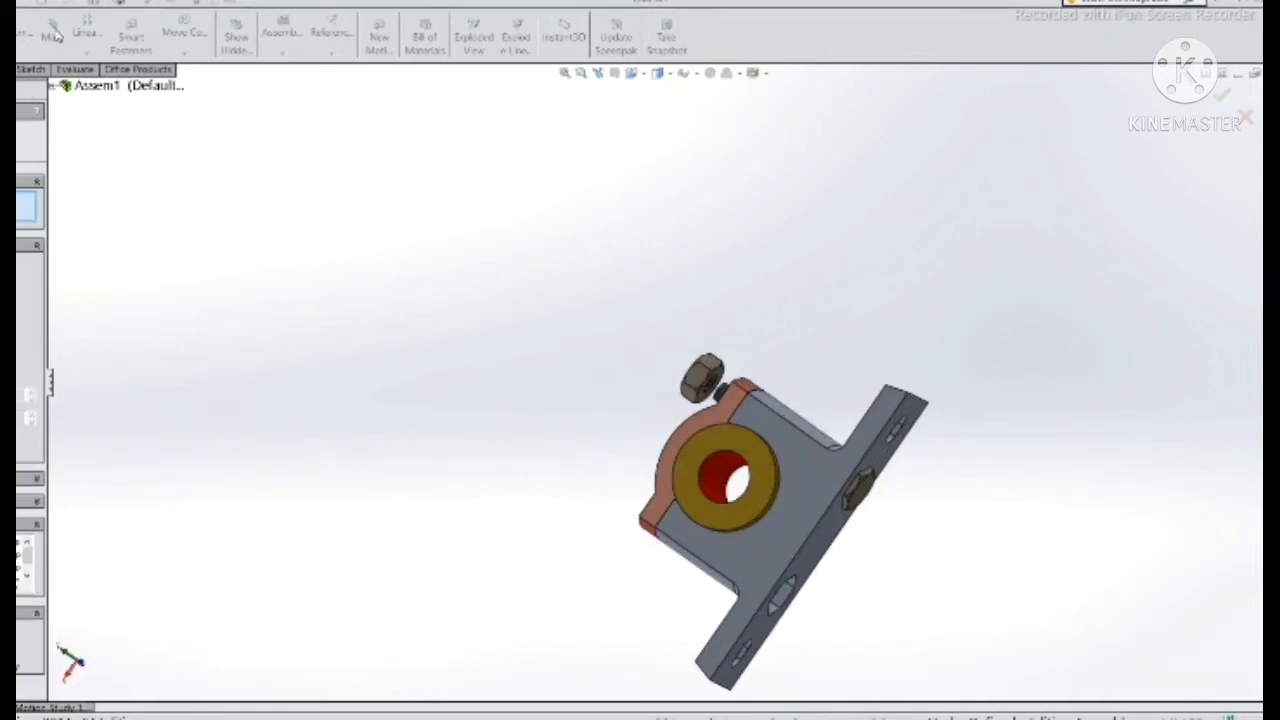
Seat the nut on the cap with a coincident mate between its underside and the cap's flat face around the bolt
middle_click_drag(617, 476, 643, 463)
left_click(661, 441)
left_click(657, 450)
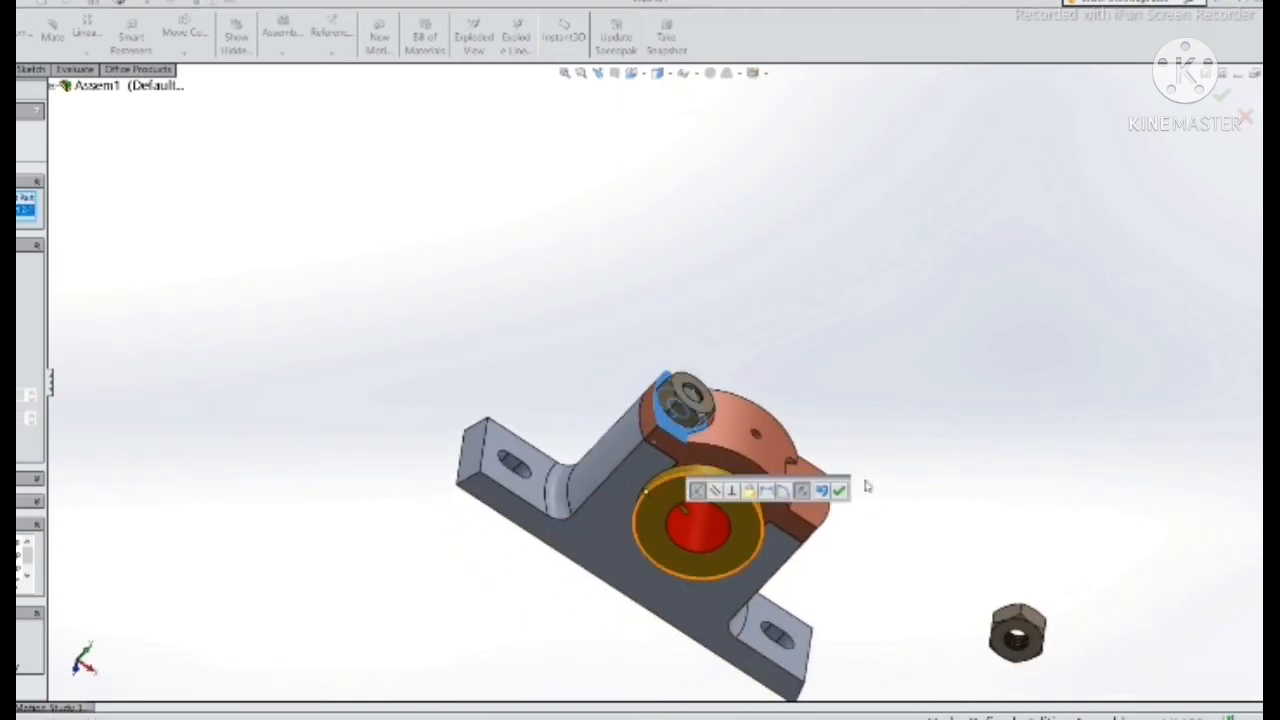
left_click(838, 491)
middle_click_drag(760, 500, 662, 515)
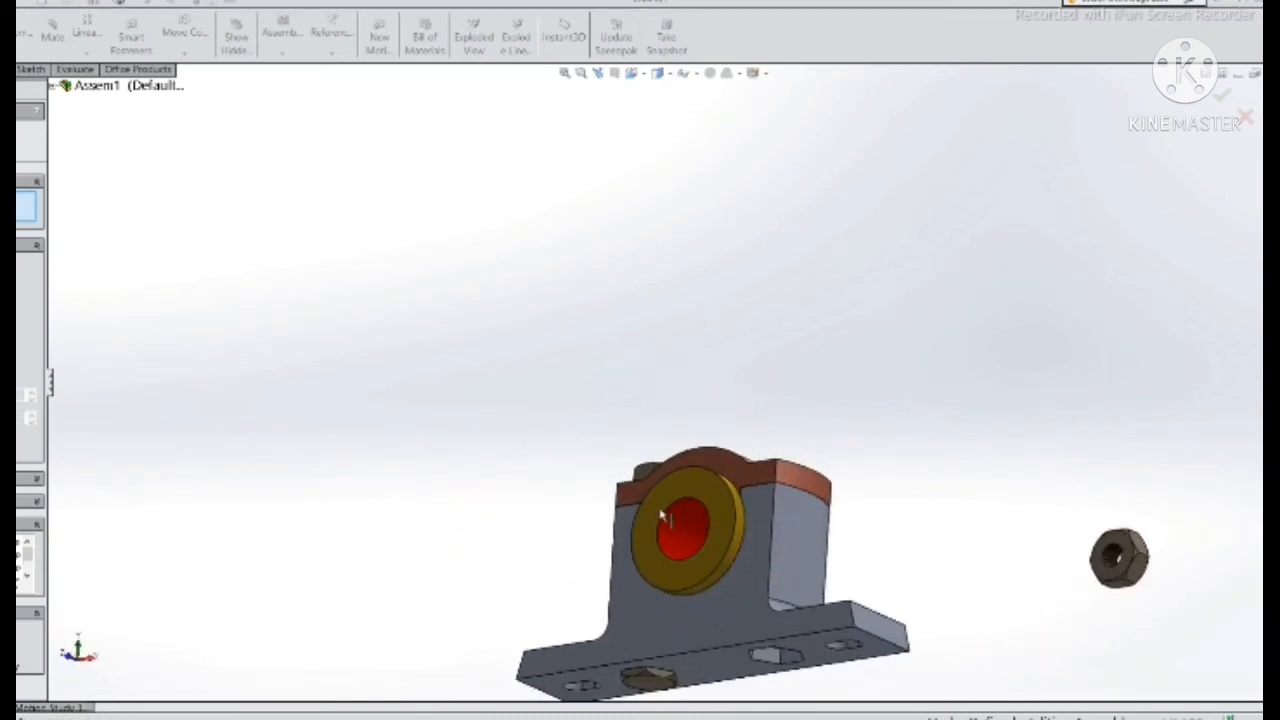
key("Escape")
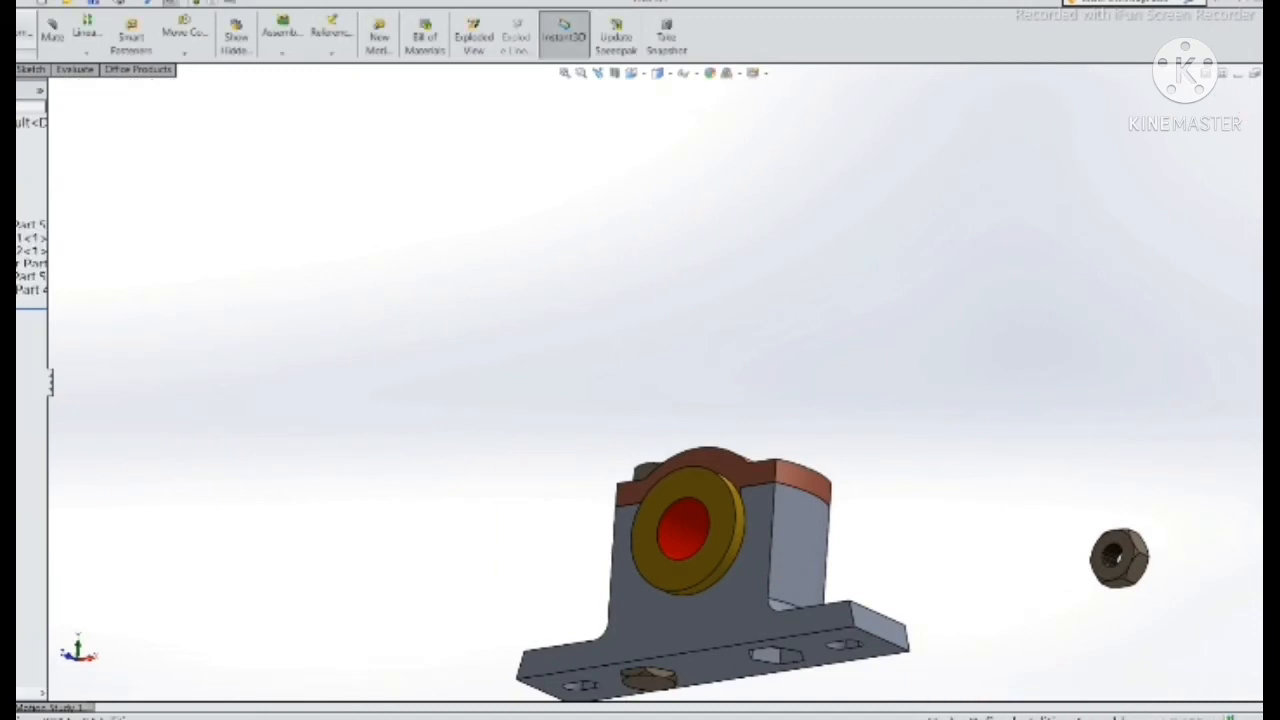
Insert a second "hub bolt Part 4" component from the Assembly 1 folder, placing it beside the block
left_click(22, 34)
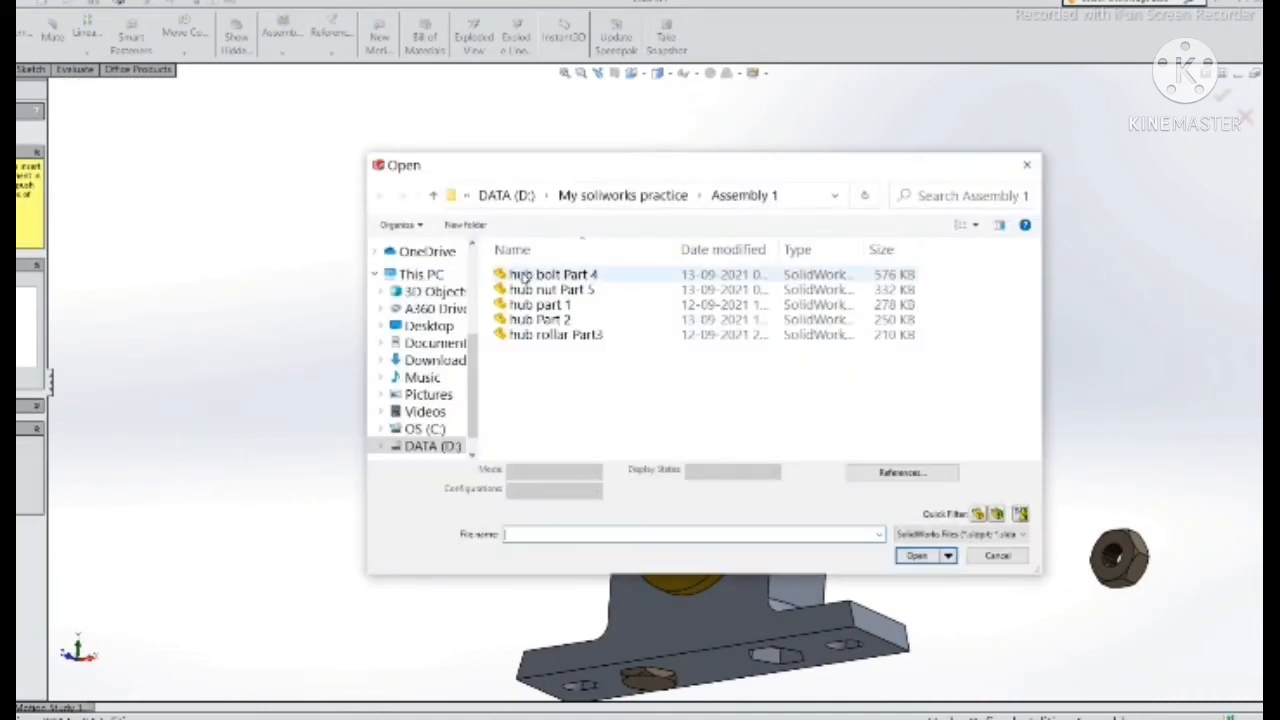
left_click(545, 275)
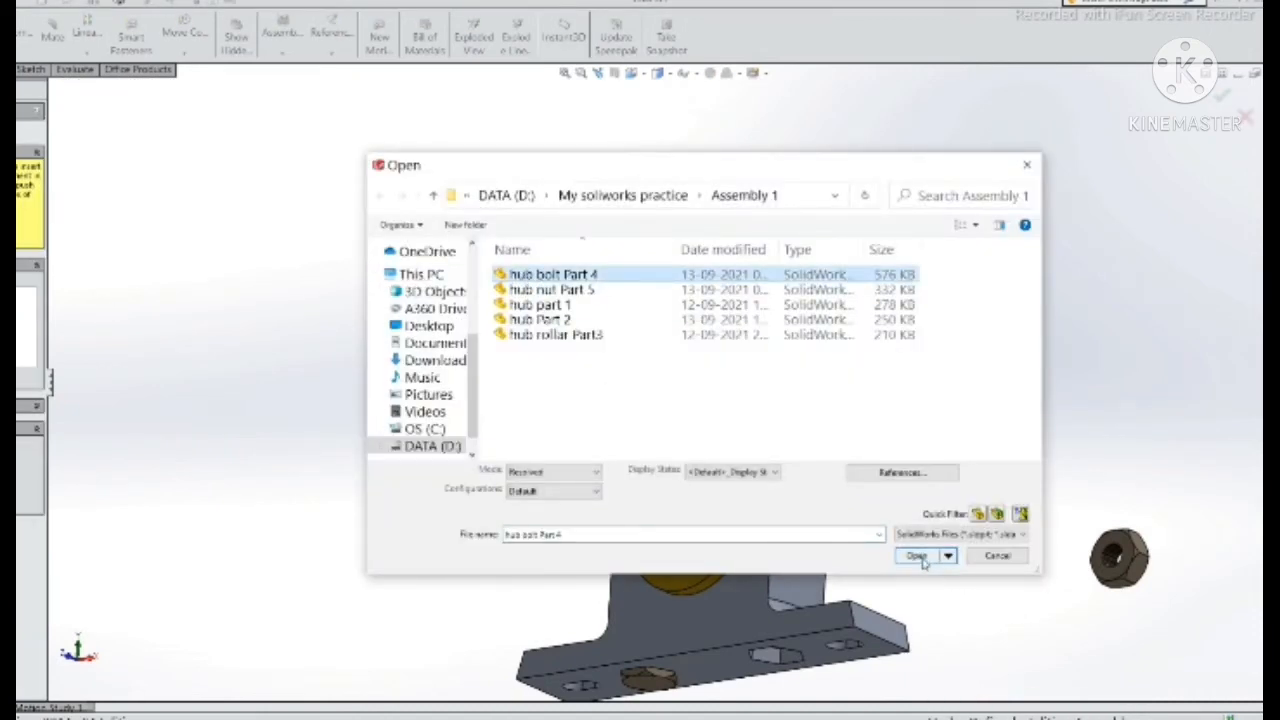
left_click(916, 556)
left_click(370, 493)
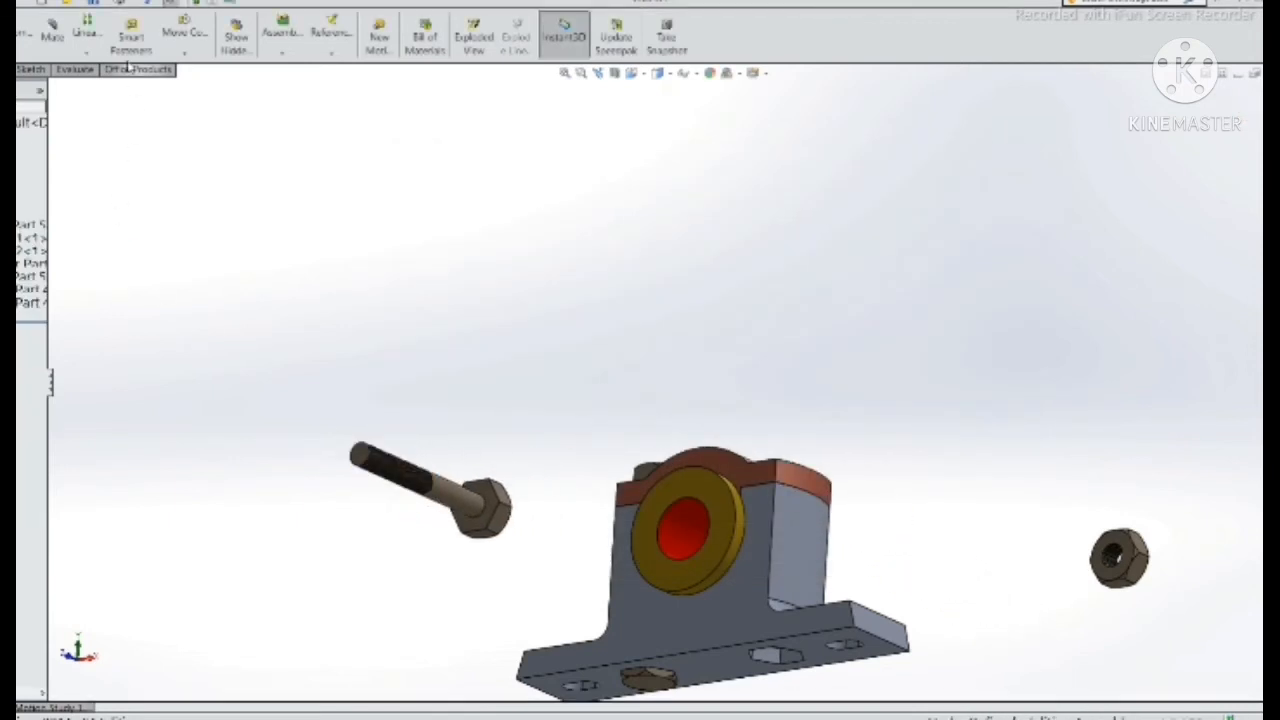
Rotate the second bolt upright so that its head faces down and its threaded end points up
left_click(190, 50)
left_click(223, 89)
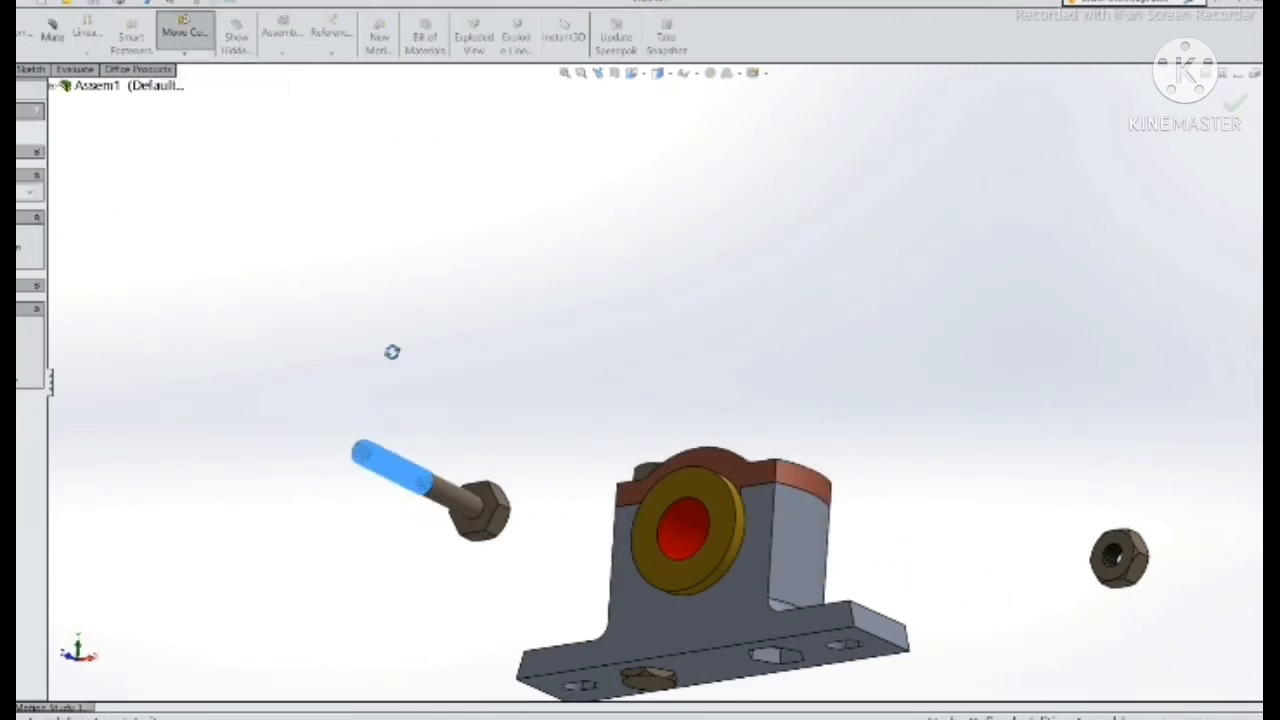
left_click_drag(391, 351, 476, 398)
left_click_drag(456, 598, 362, 459)
key("Escape")
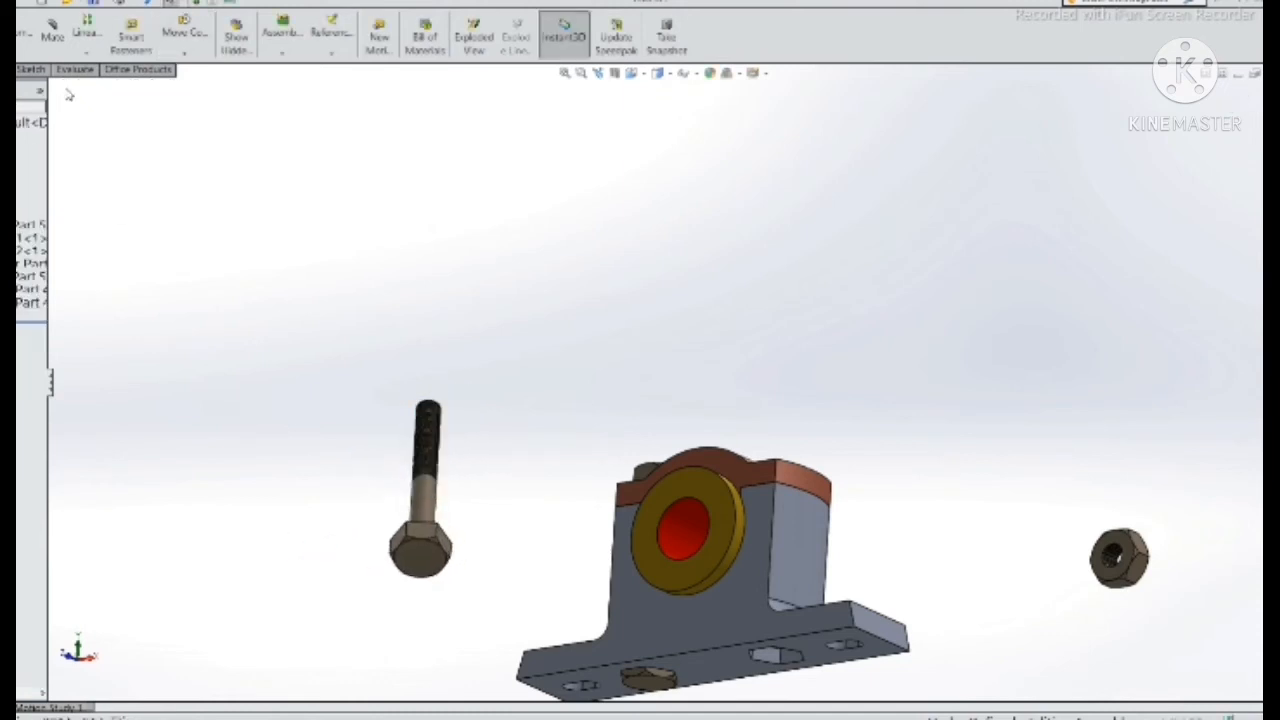
Add a concentric mate between the second bolt's shank and the hole in the empty hexagonal pocket, pulling the bolt out below the block
left_click(54, 29)
scroll(712, 625, "up", 3)
middle_click_drag(709, 557, 682, 476)
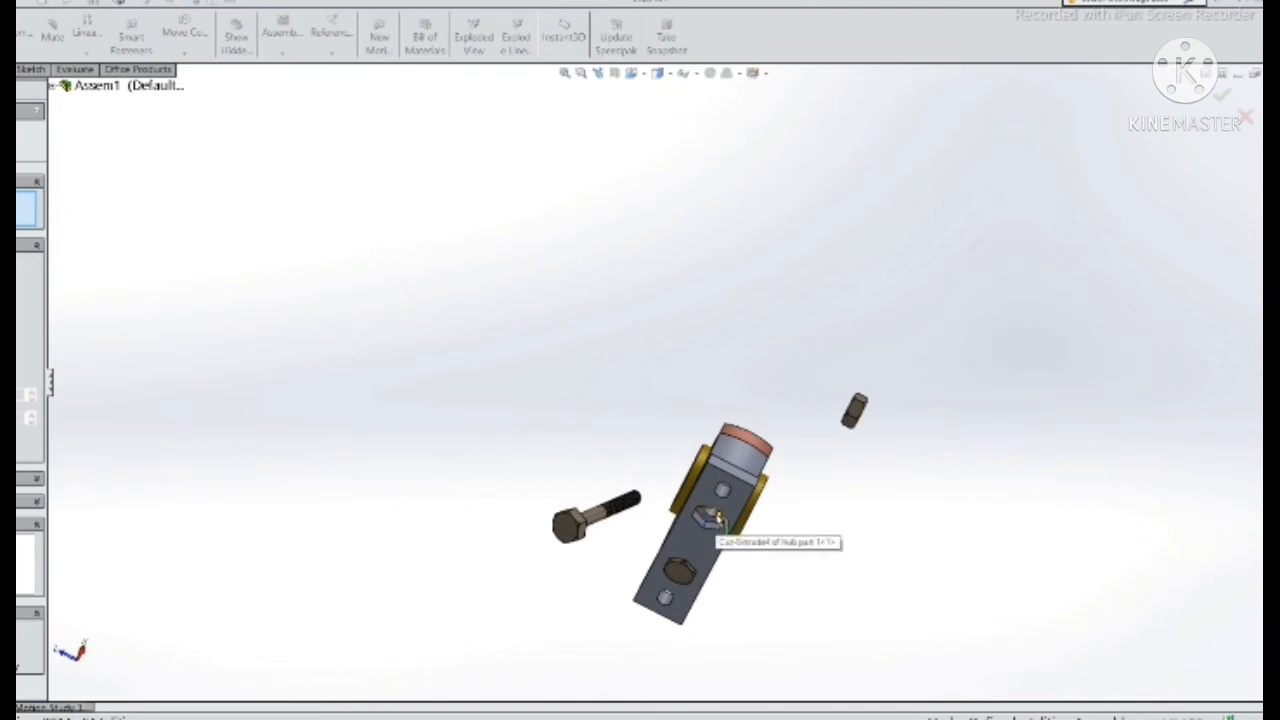
left_click(714, 517)
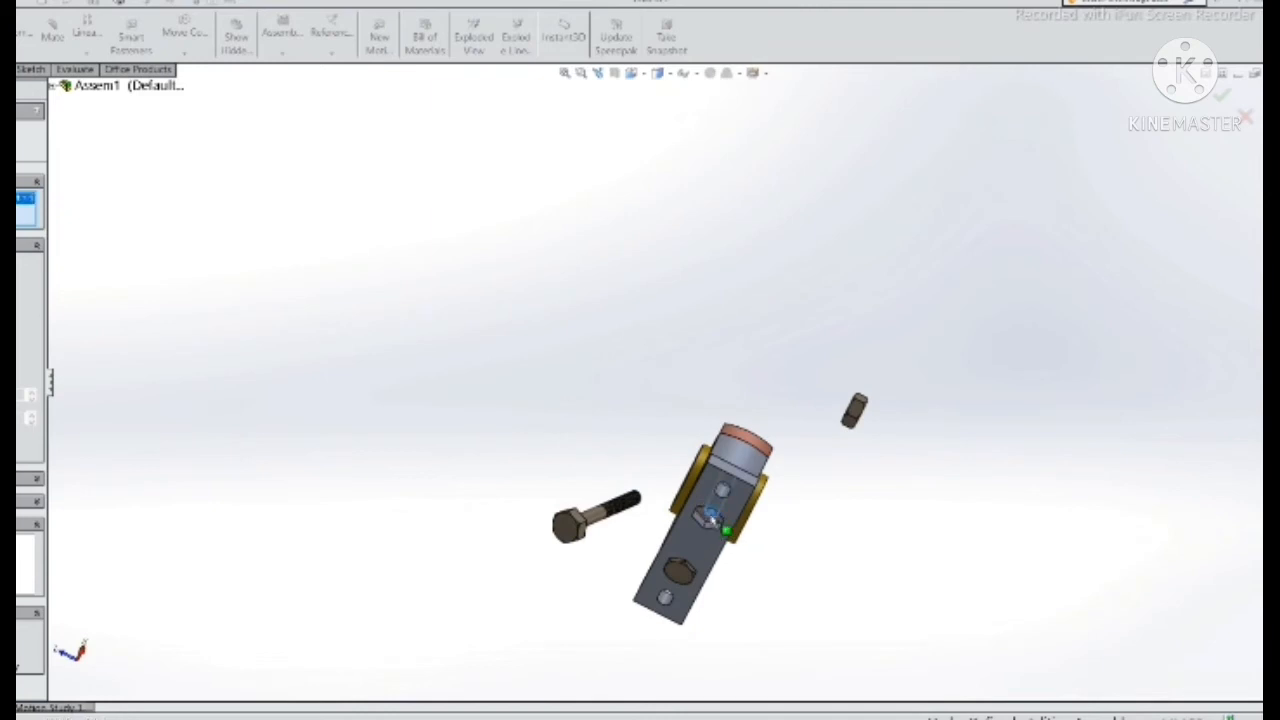
left_click(602, 514)
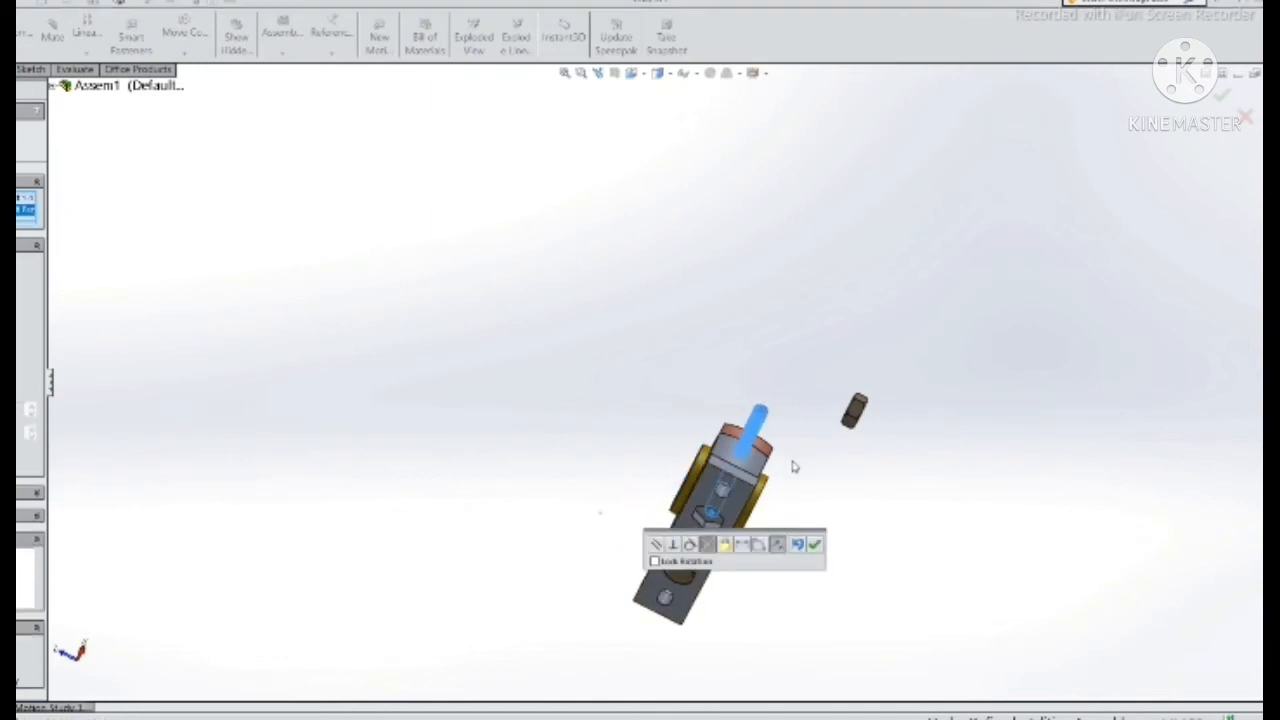
left_click_drag(762, 417, 638, 625)
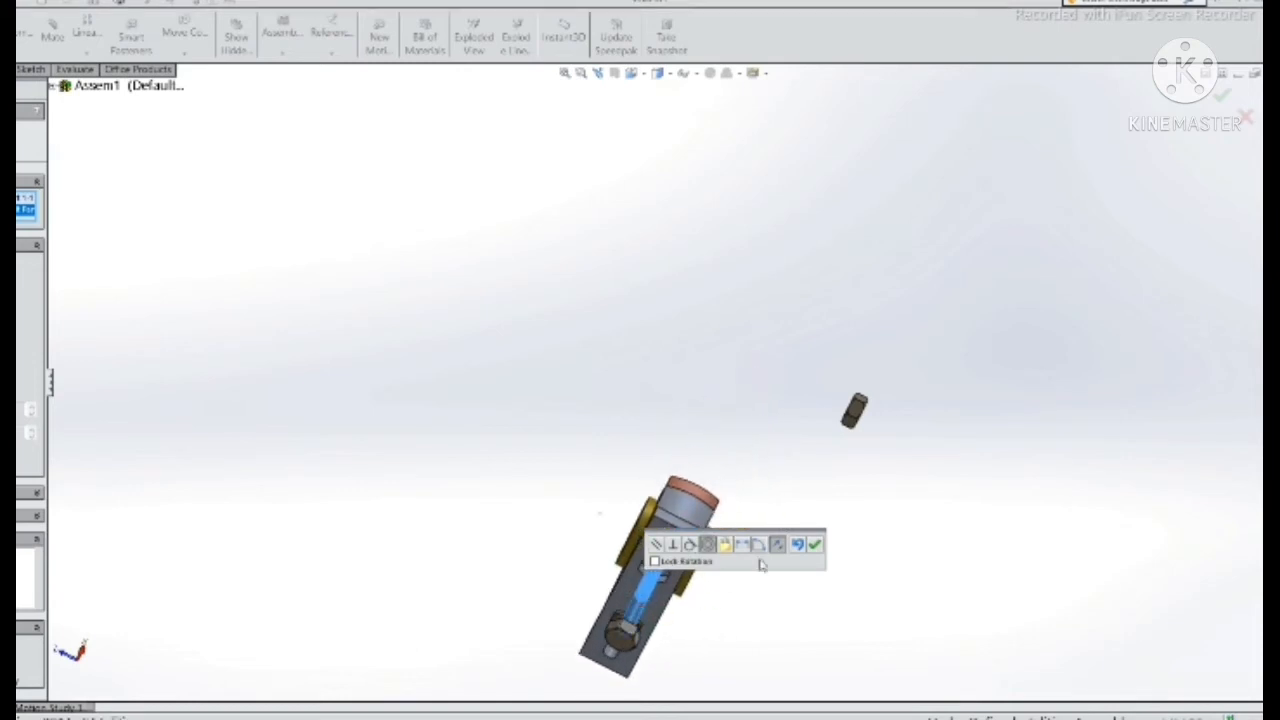
left_click(815, 545)
Align the second bolt's head with the hexagonal pocket using a coincident mate between a head side face and a pocket side wall
middle_click_drag(665, 611, 249, 426)
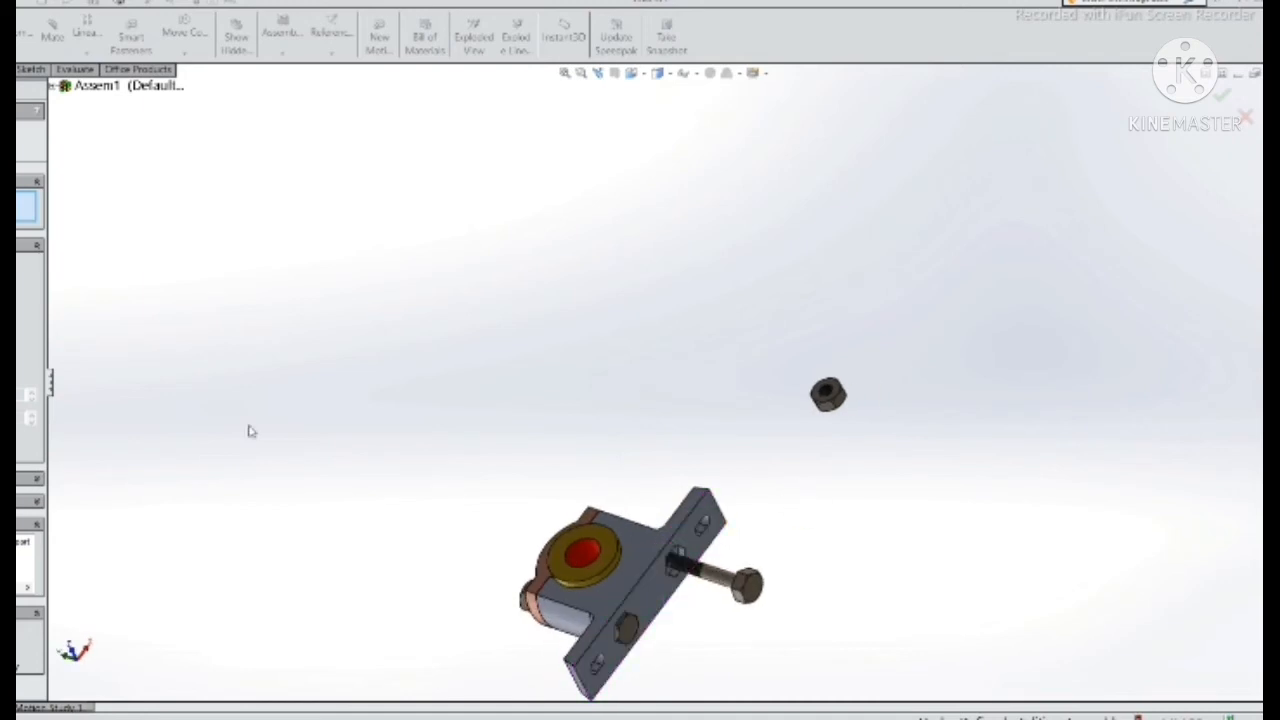
left_click(745, 588)
middle_click_drag(705, 580, 736, 578)
left_click(664, 563)
left_click(786, 605)
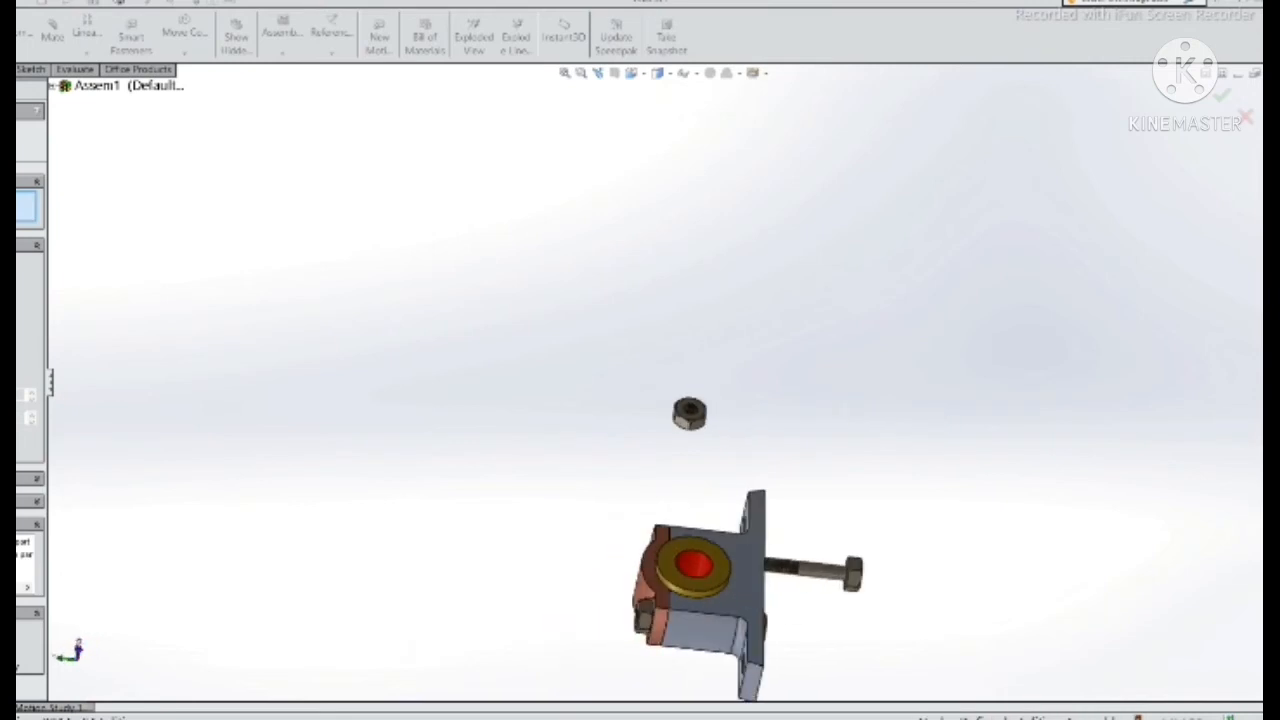
Seat the second bolt in its pocket with a coincident mate between the head's underside and the pocket floor
middle_click_drag(558, 538, 605, 562)
left_click(790, 574)
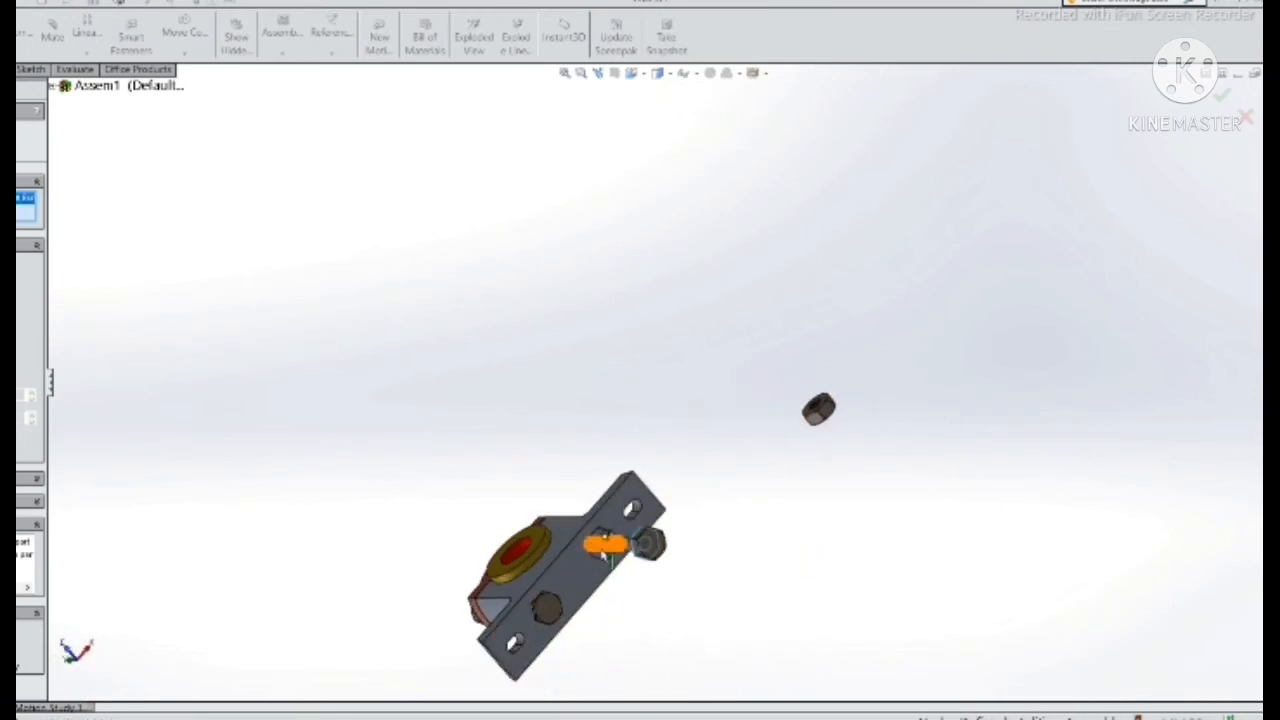
left_click(603, 563)
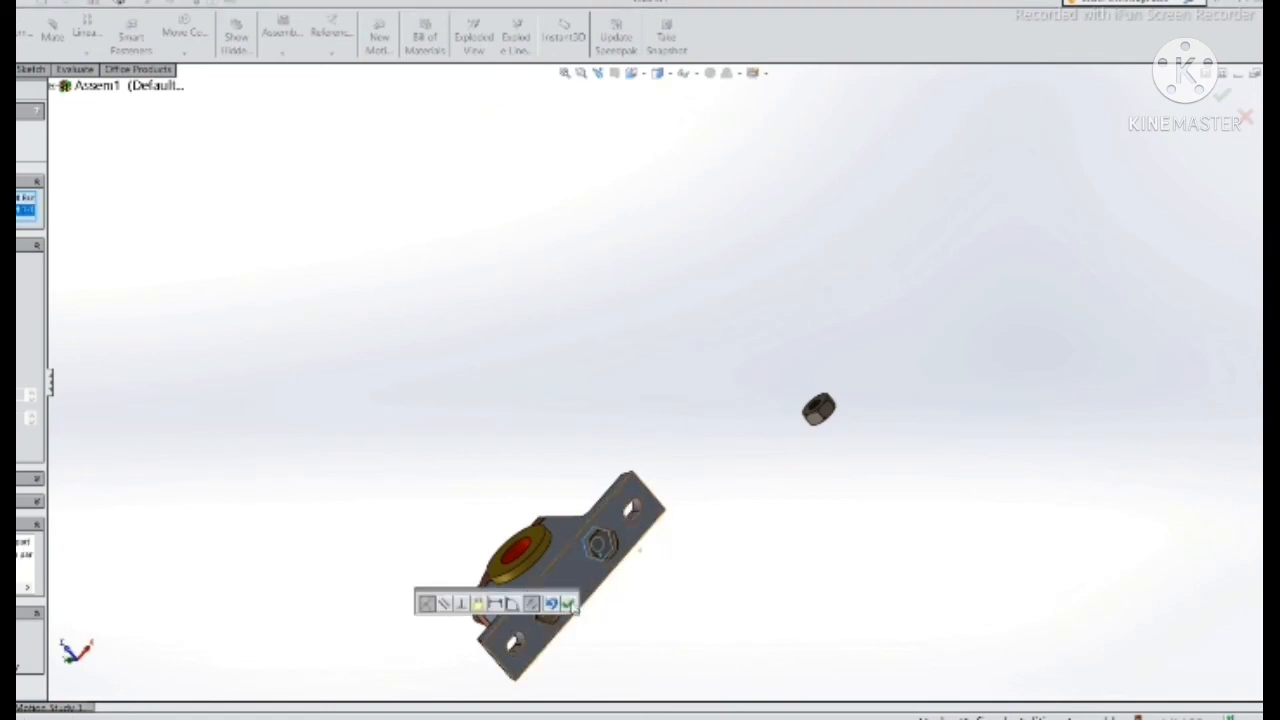
left_click(568, 603)
middle_click_drag(568, 600, 790, 395)
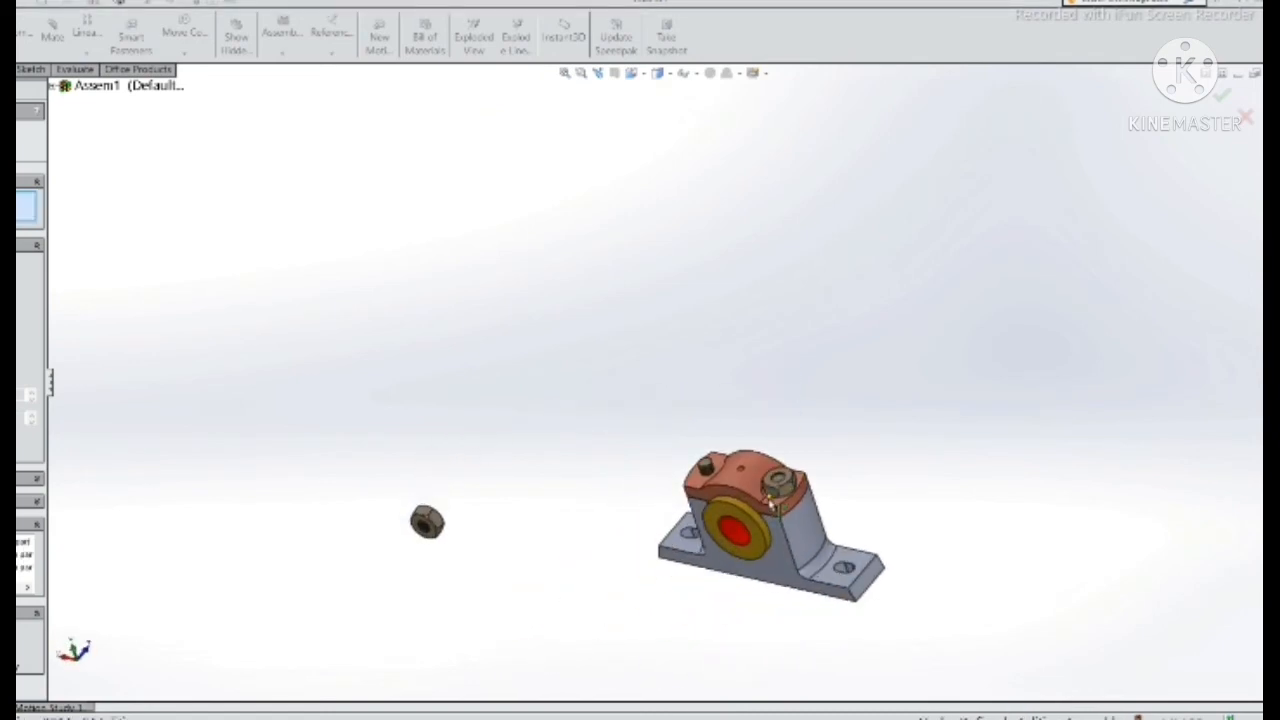
middle_click_drag(772, 505, 437, 515)
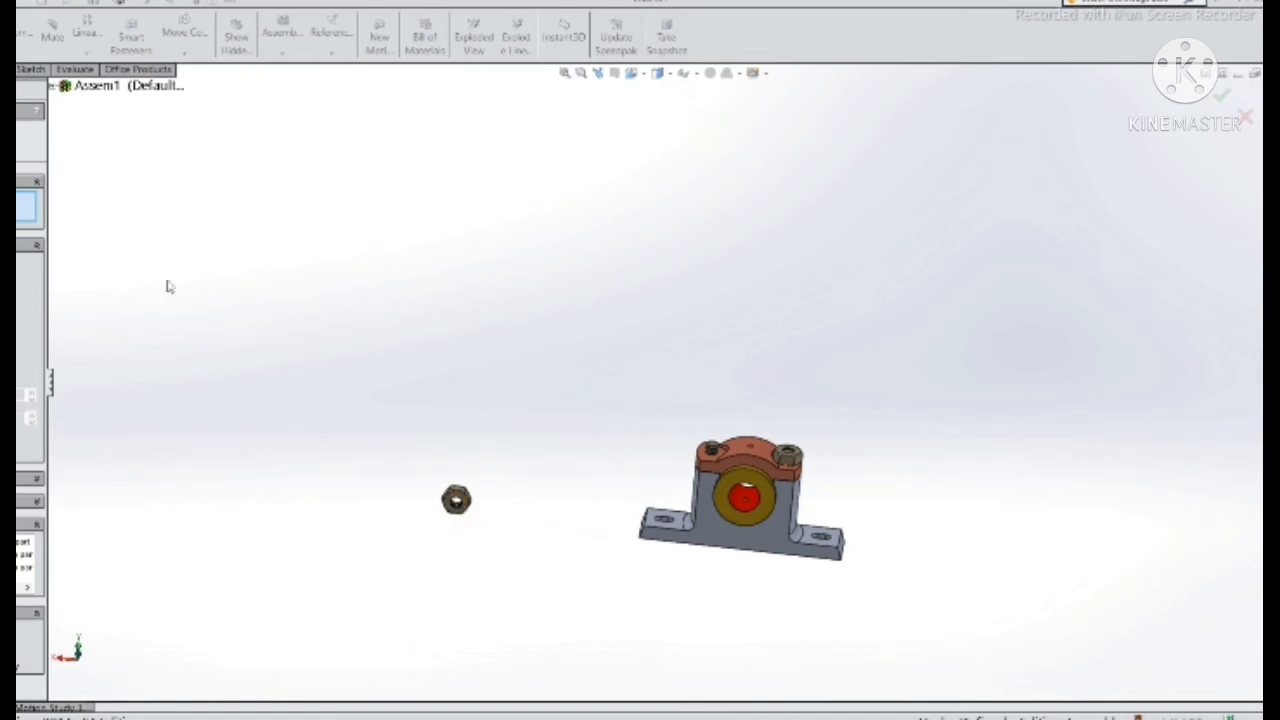
left_click(17, 129)
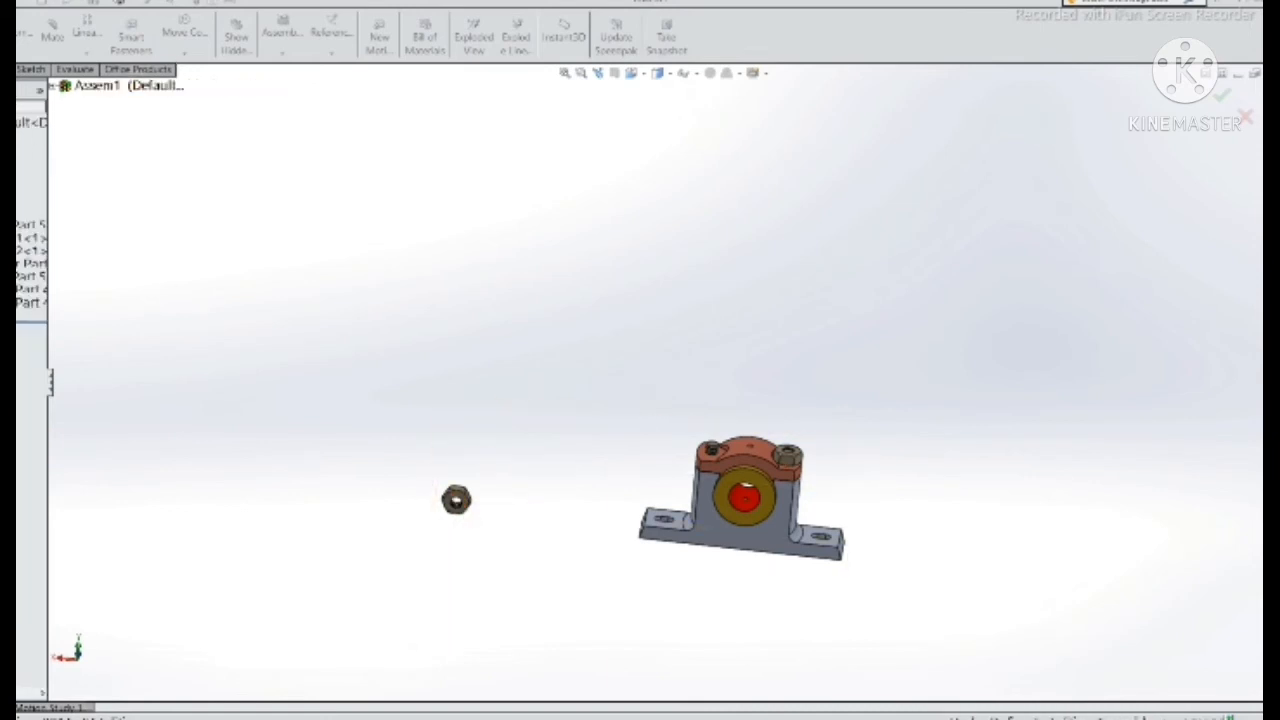
Move the loose nut to a free position above the bearing cap
left_click(185, 40)
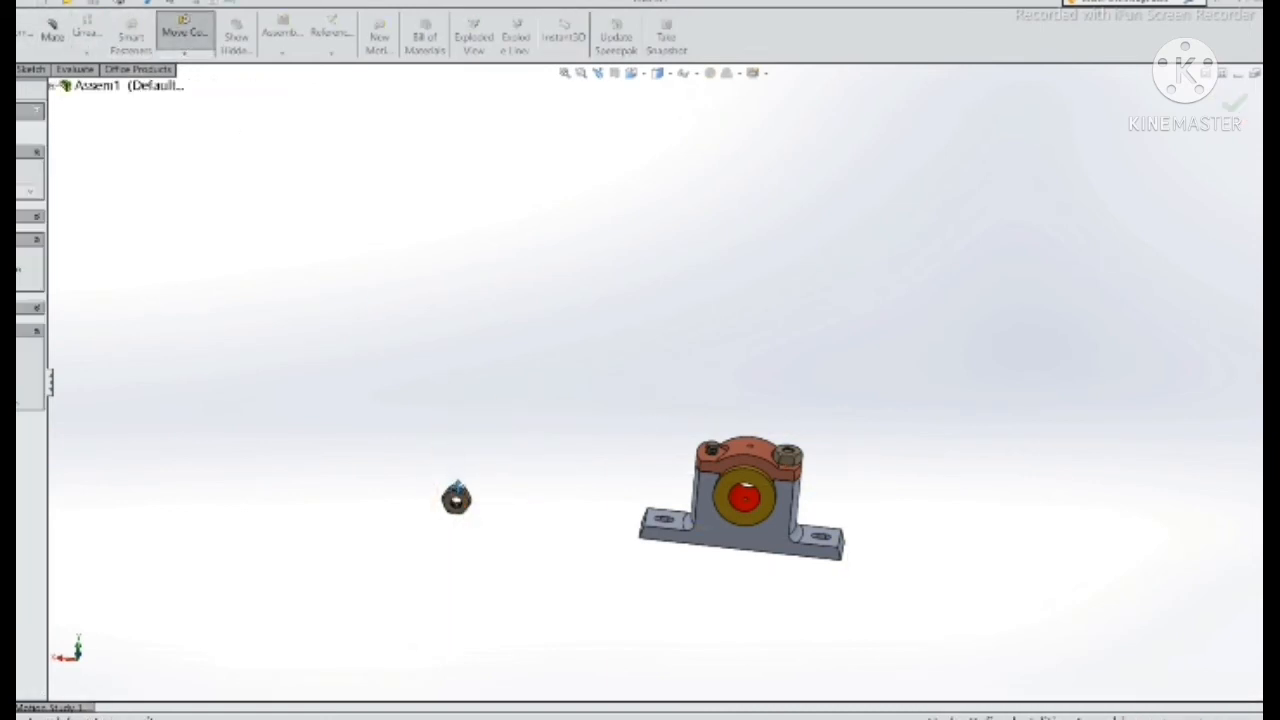
left_click_drag(460, 496, 525, 457)
key("Escape")
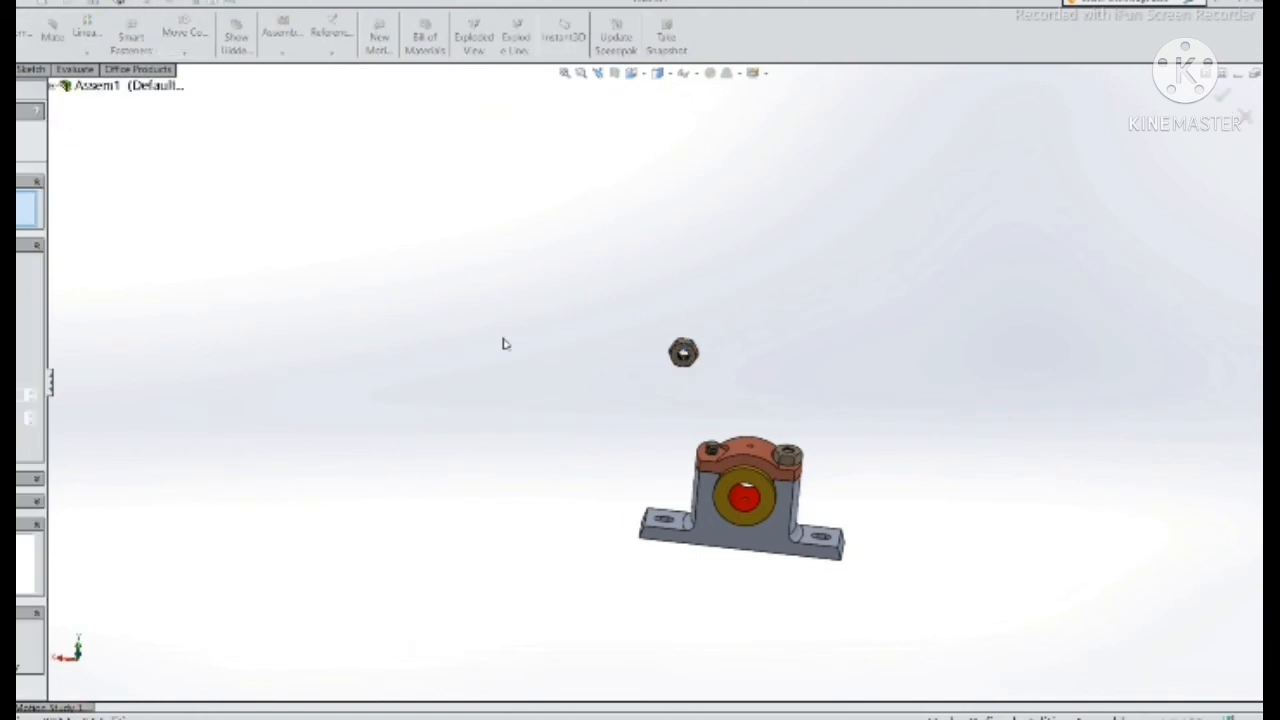
Add a concentric mate between the remaining nut's hole and the second bolt's protruding end
scroll(682, 366, "down", 3)
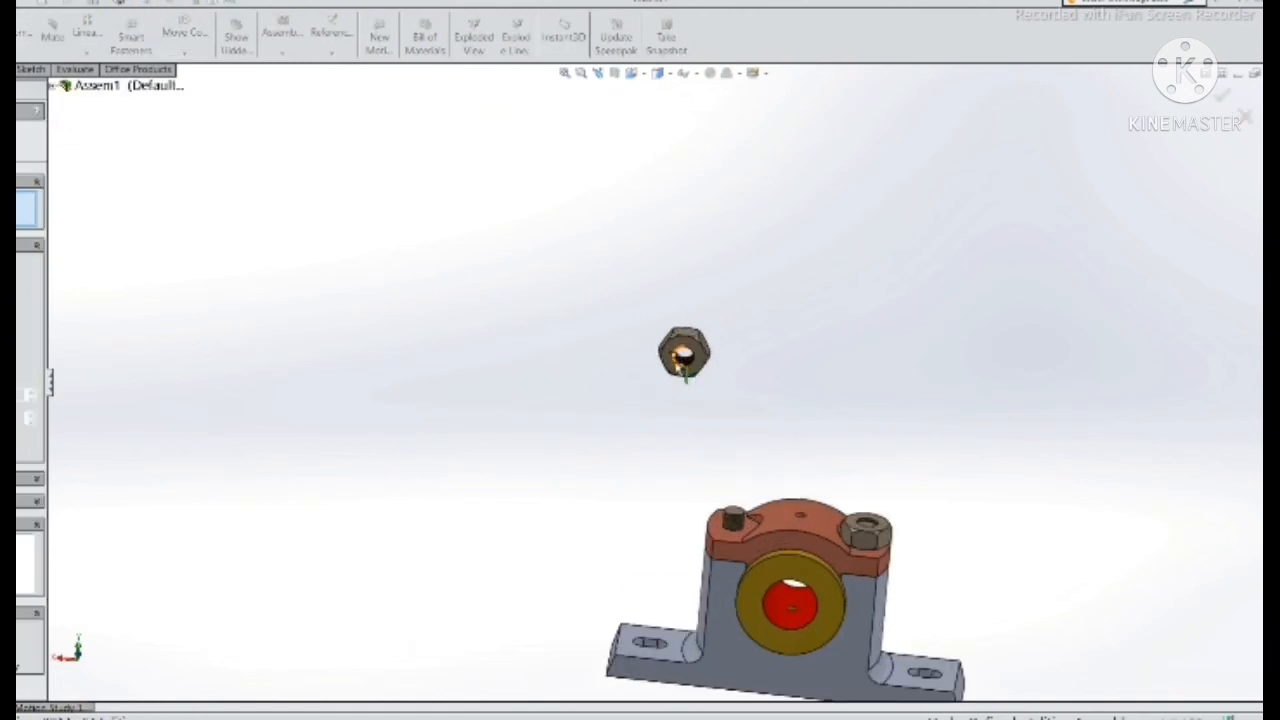
left_click(682, 366)
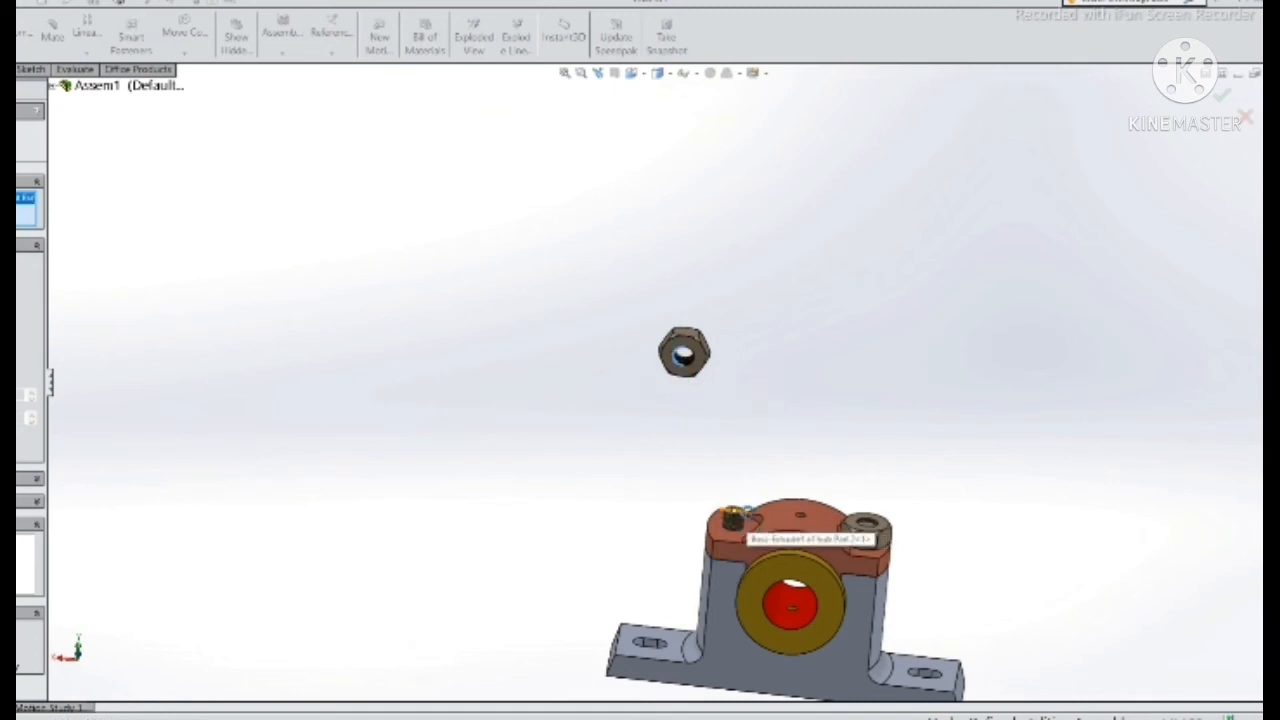
middle_click_drag(733, 512, 750, 532)
left_click(750, 513)
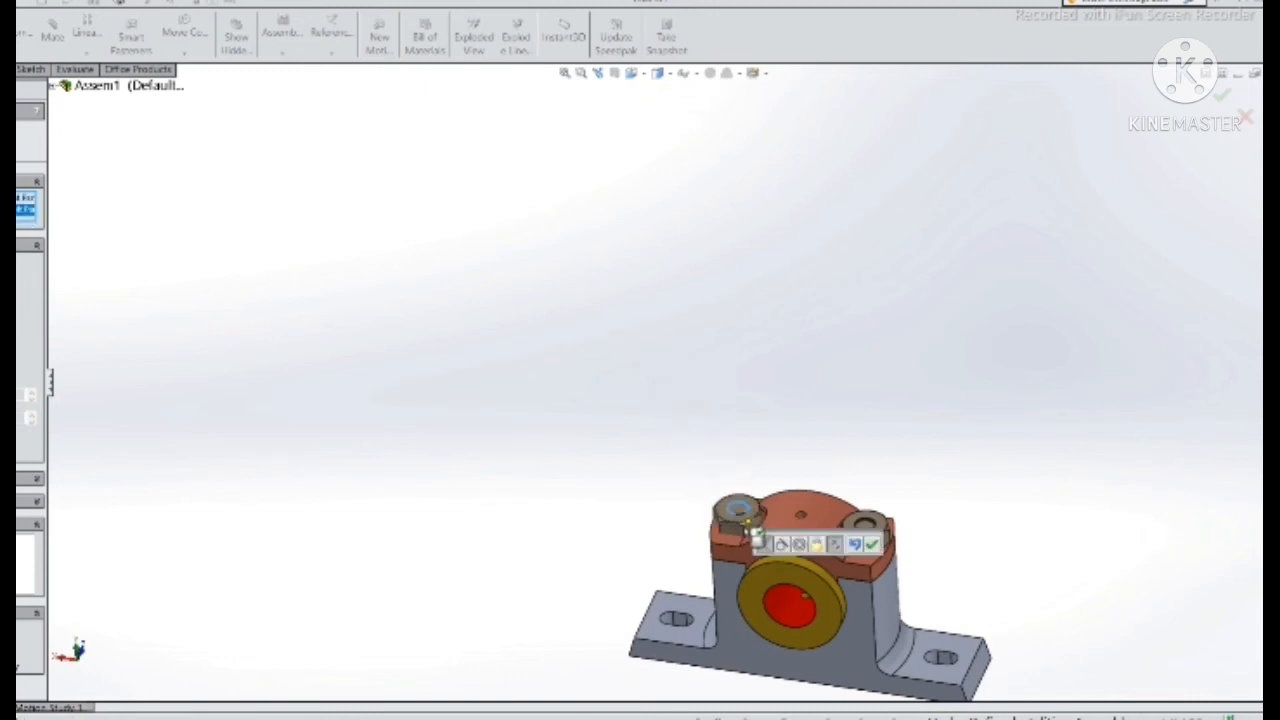
left_click(799, 545)
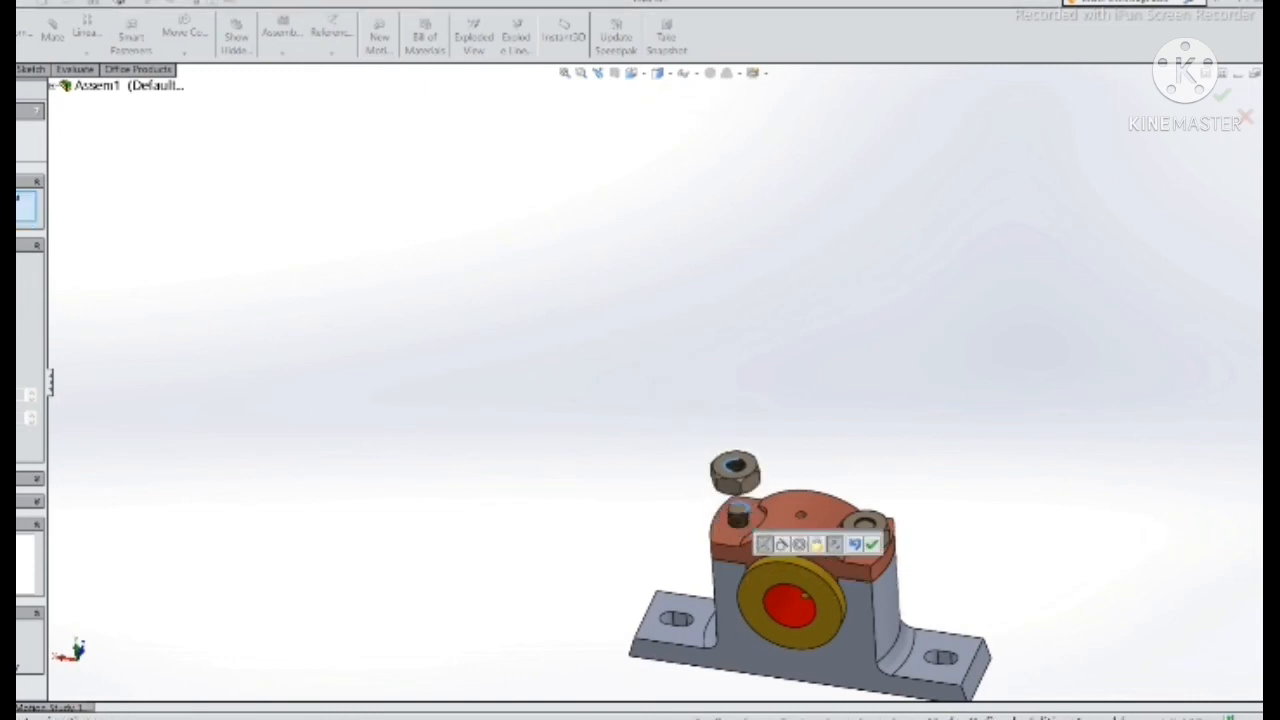
Seat the remaining nut with a coincident mate between its underside and the bearing cap's flat top face, then exit the Mate command
middle_click_drag(700, 470, 833, 321)
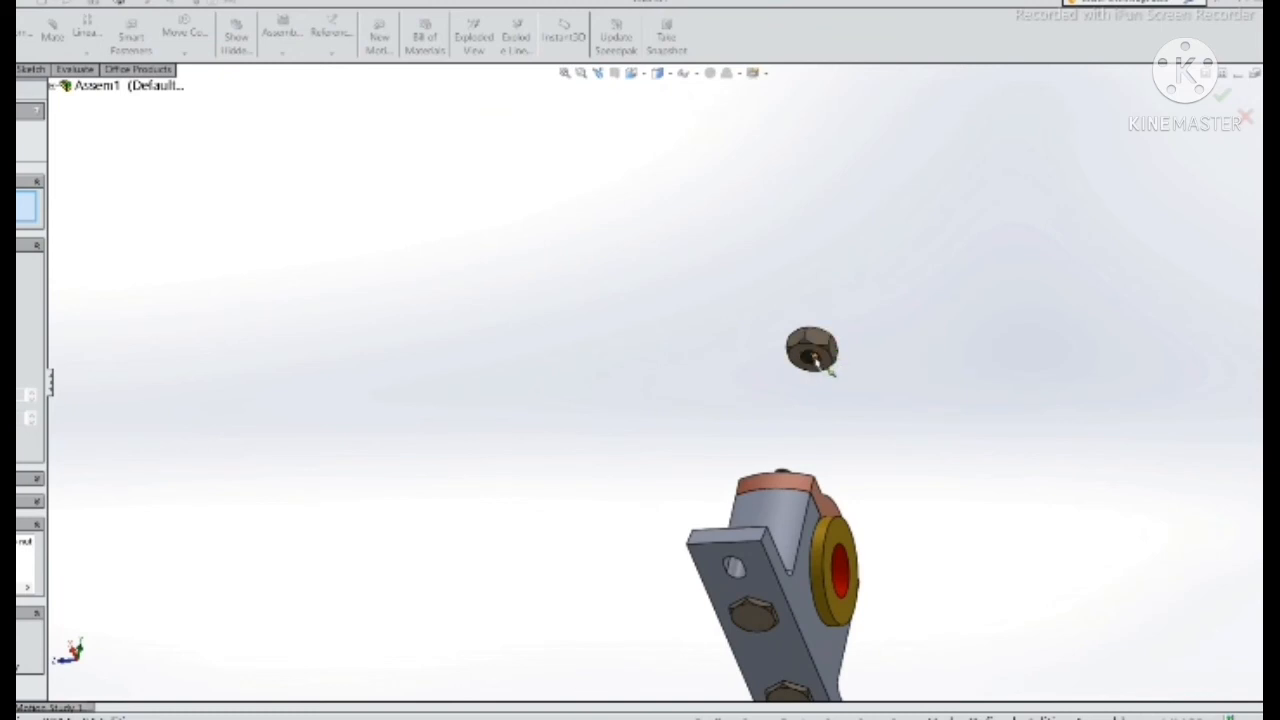
middle_click_drag(822, 370, 800, 525)
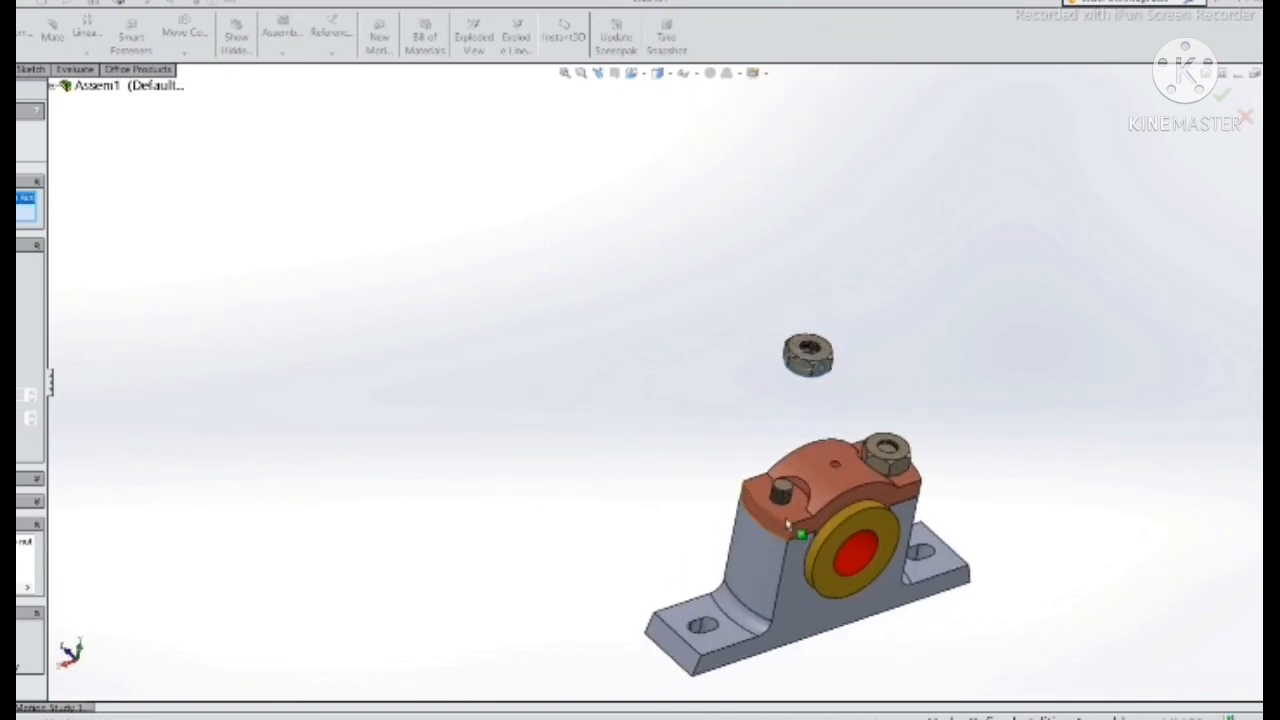
left_click(794, 516)
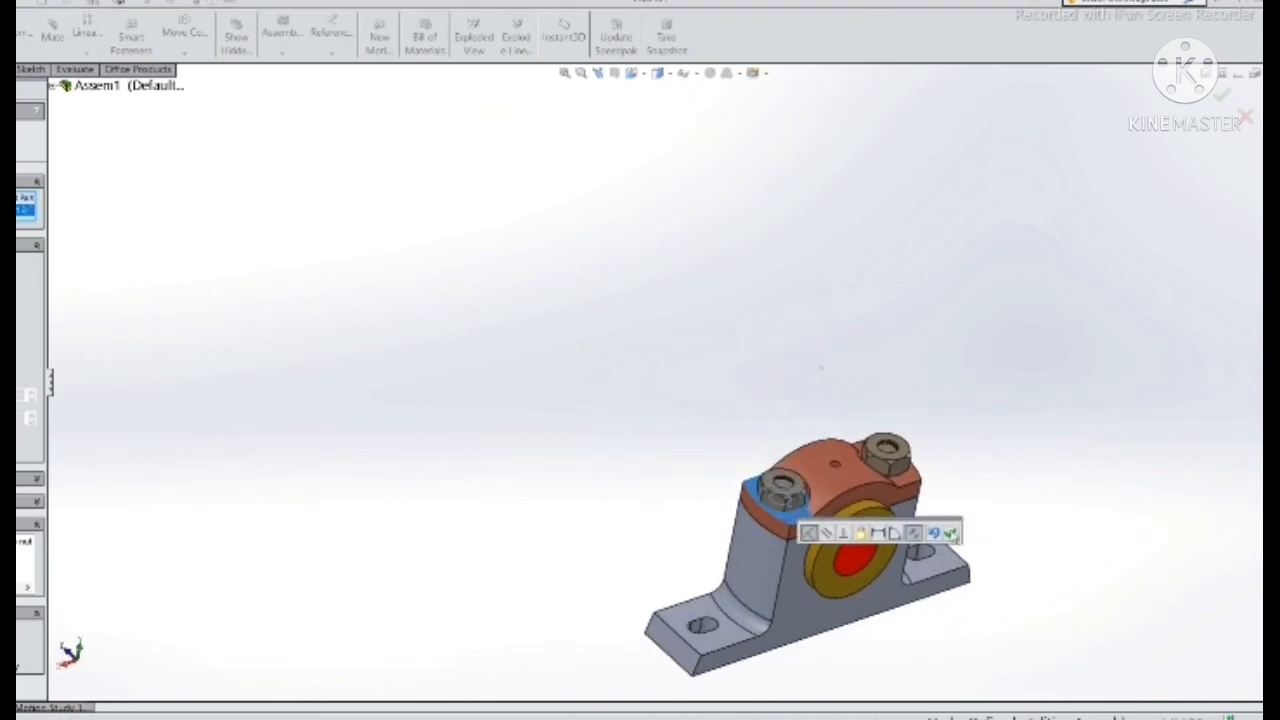
left_click(952, 535)
middle_click_drag(1129, 509, 729, 212)
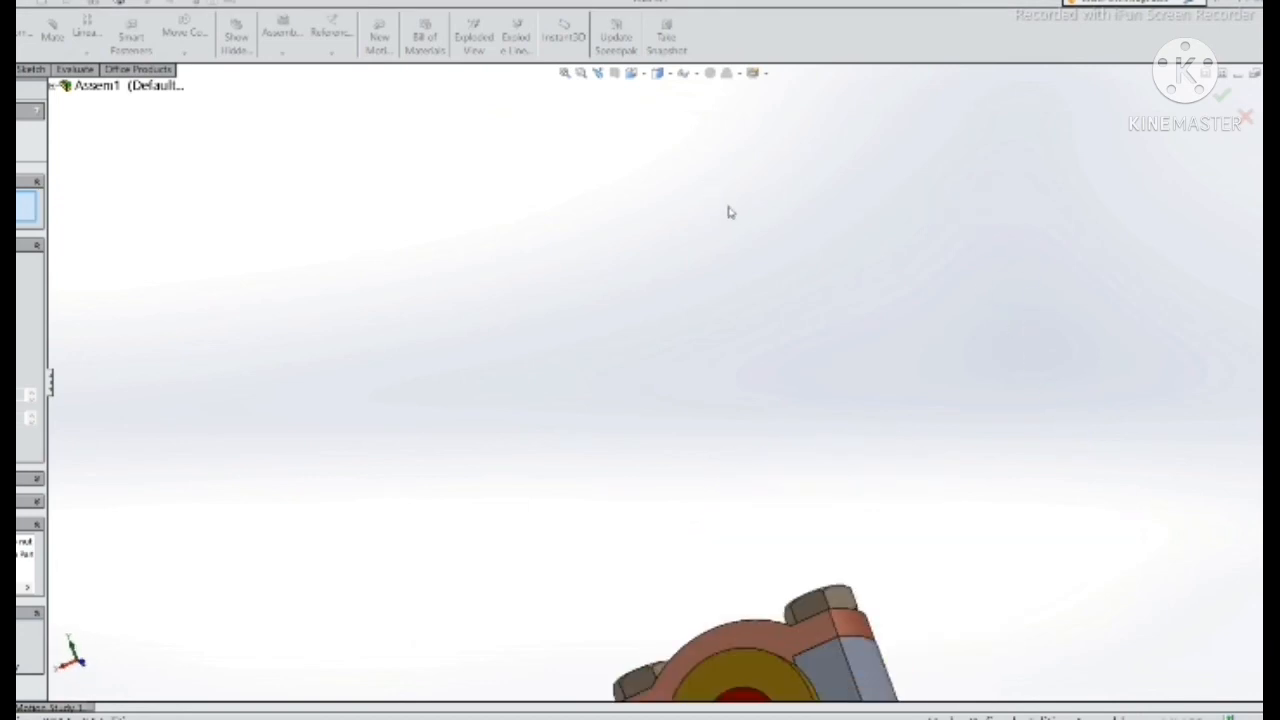
scroll(803, 431, "up", 4)
scroll(823, 592, "down", 3)
right_click(918, 247)
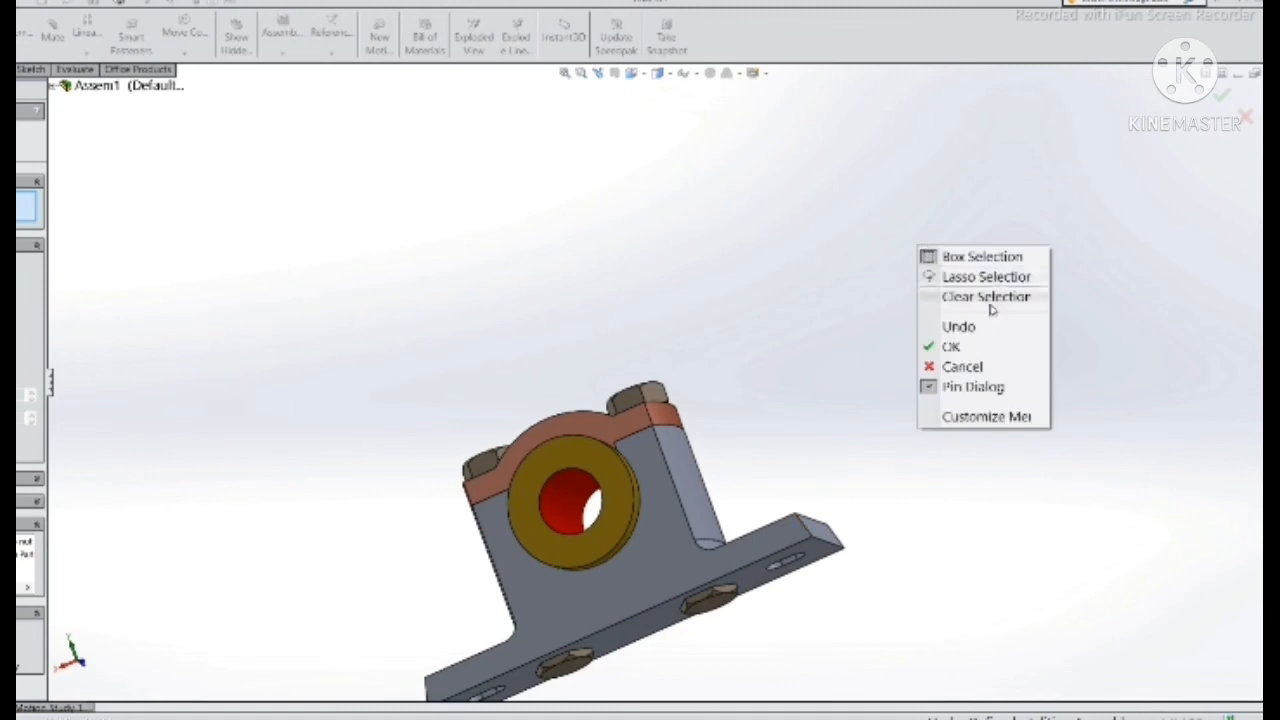
left_click(978, 369)
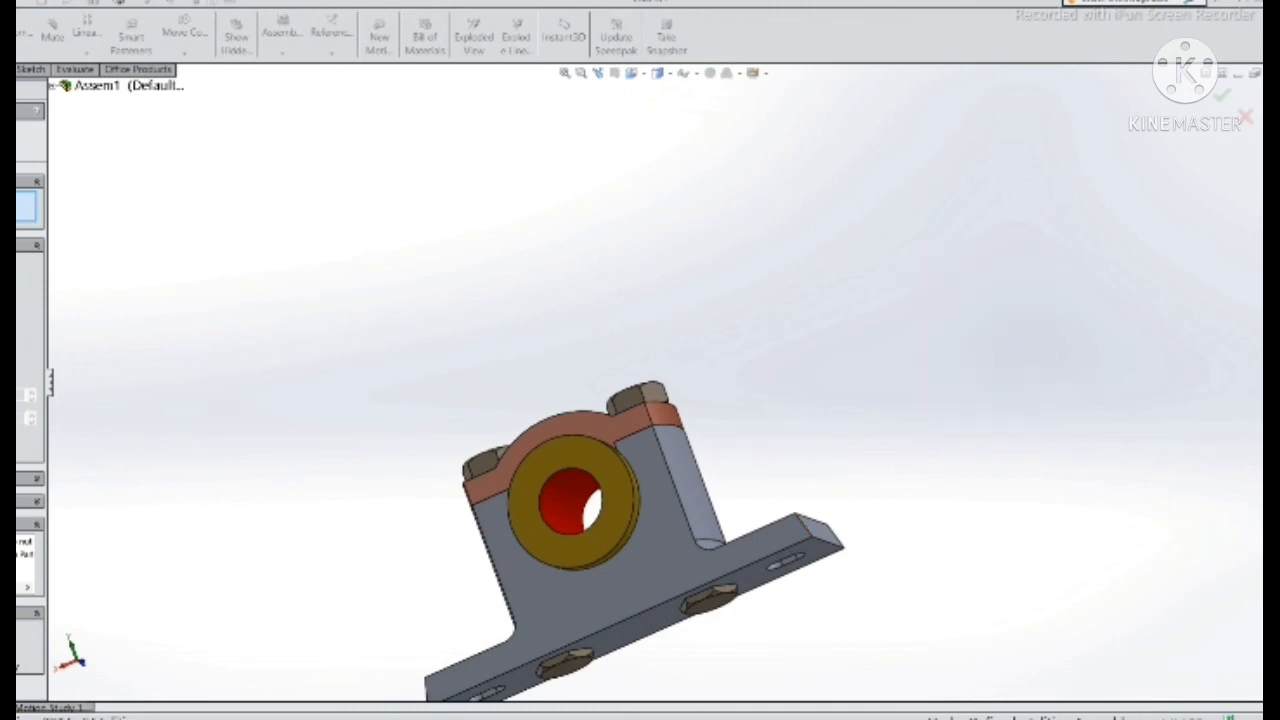
Examine the assembled plummer block from below, front and above, checking the bolt heads, nuts, cap and bushing
right_click(854, 139)
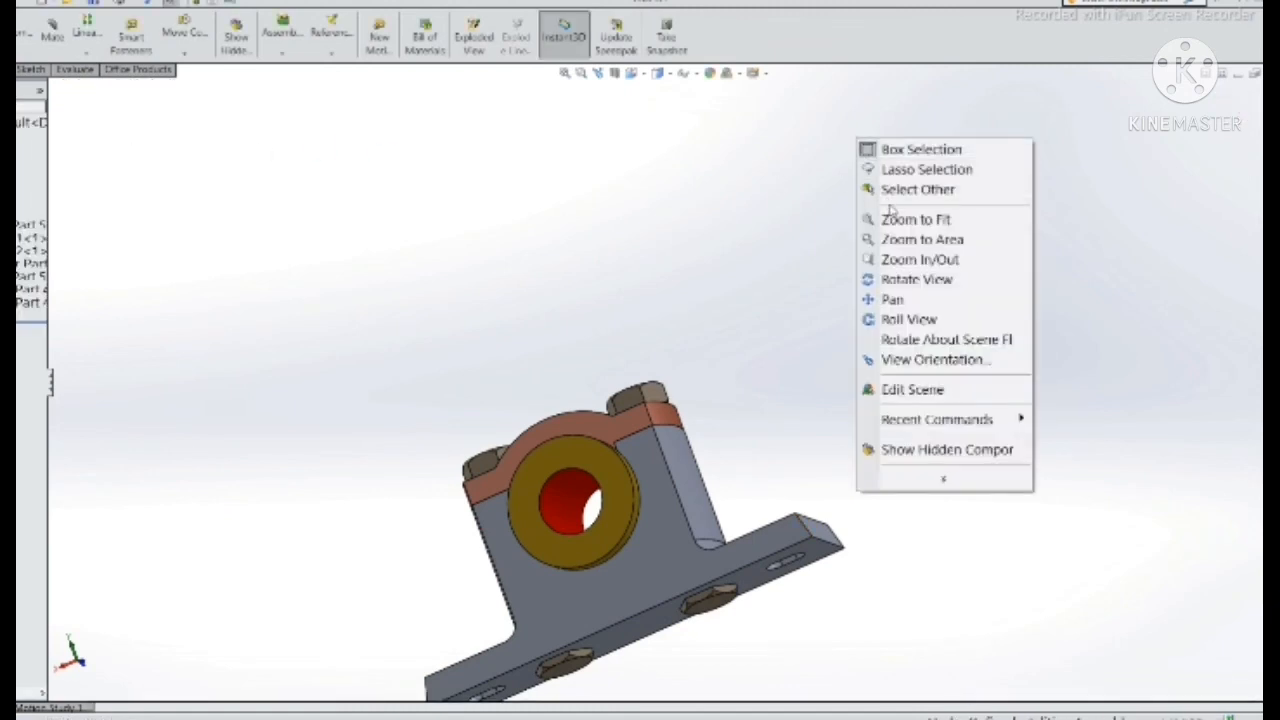
left_click(892, 299)
left_click_drag(646, 500, 657, 329)
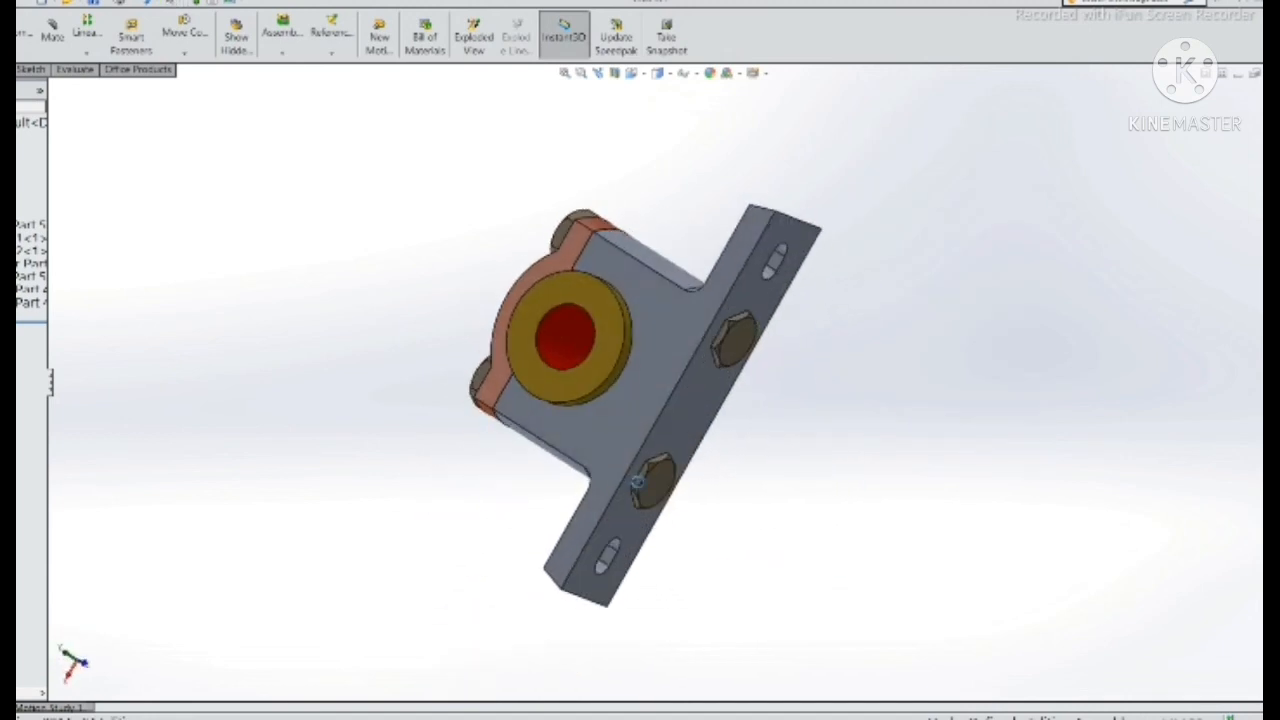
middle_click_drag(637, 482, 627, 303)
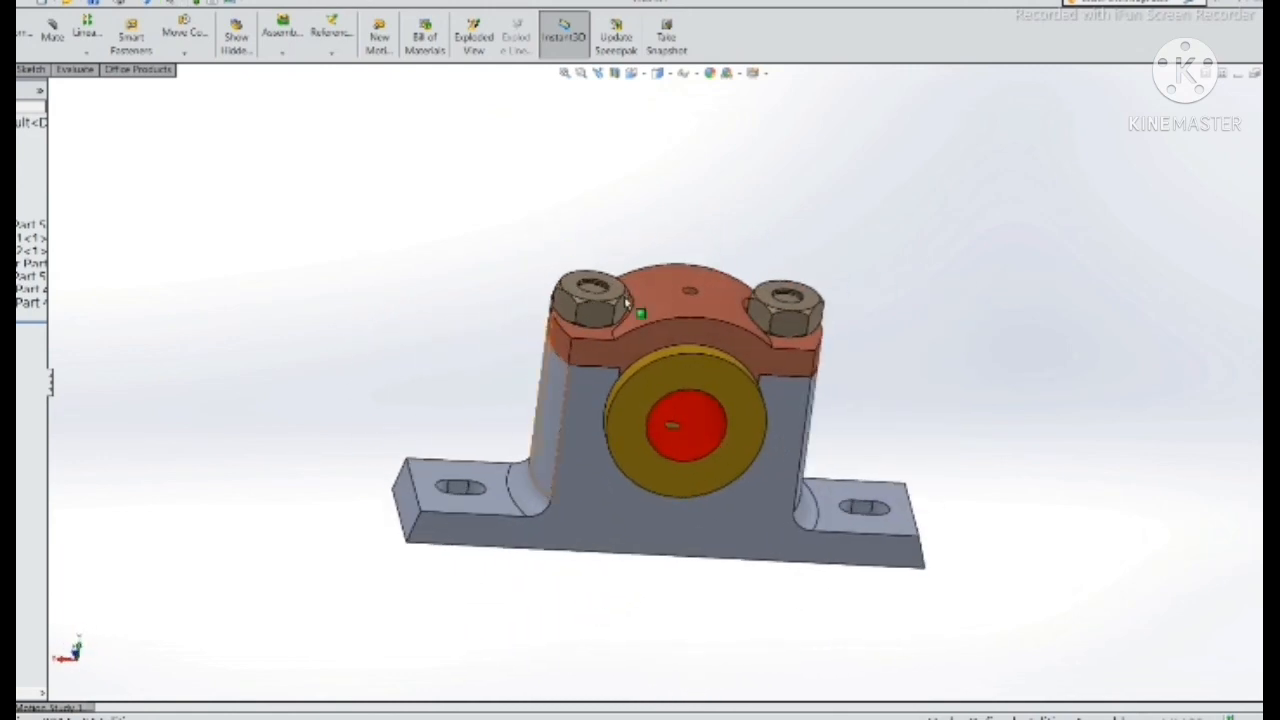
mouse_move(764, 411)
middle_mouse_down()
mouse_move(745, 380)
mouse_move(757, 412)
middle_mouse_up()
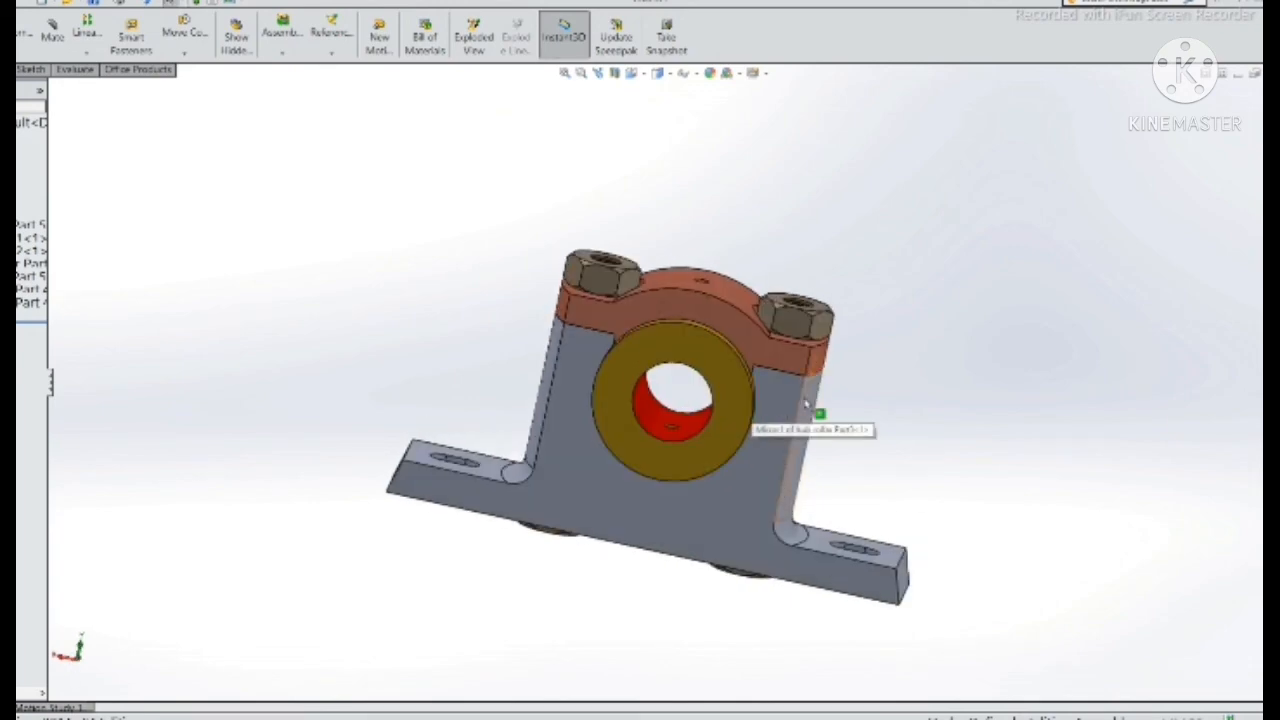